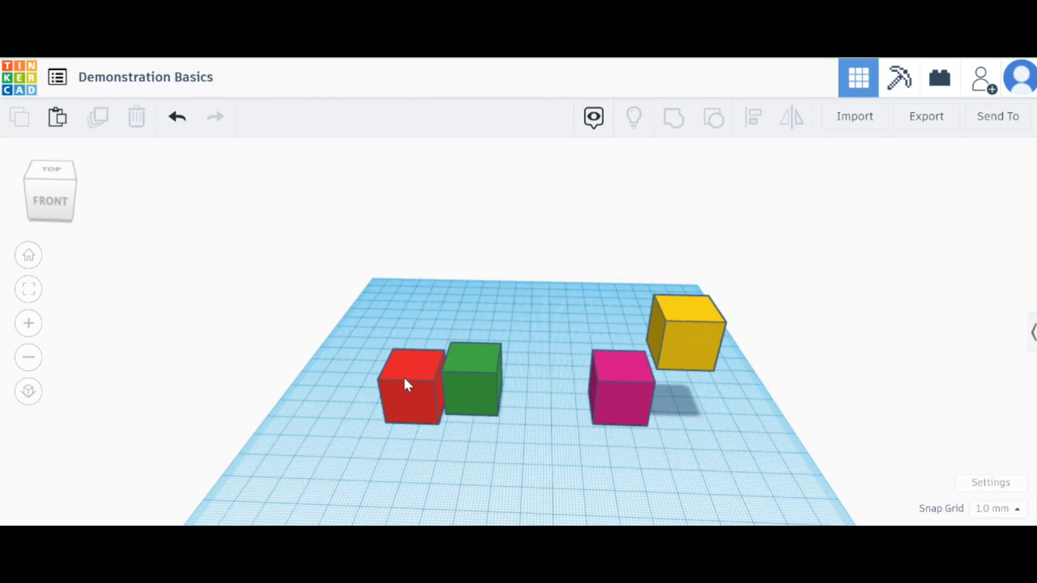
- Try aligning the red and green boxes along their back edges, and undo the alignment
mouse_move(506, 406)
right_mouse_down()
mouse_move(489, 419)
mouse_move(268, 402)
mouse_move(250, 416)
mouse_move(440, 437)
mouse_move(578, 412)
mouse_move(505, 407)
mouse_move(461, 371)
mouse_move(468, 366)
mouse_move(500, 437)
mouse_move(544, 440)
mouse_move(544, 419)
mouse_move(487, 405)
right_mouse_up()
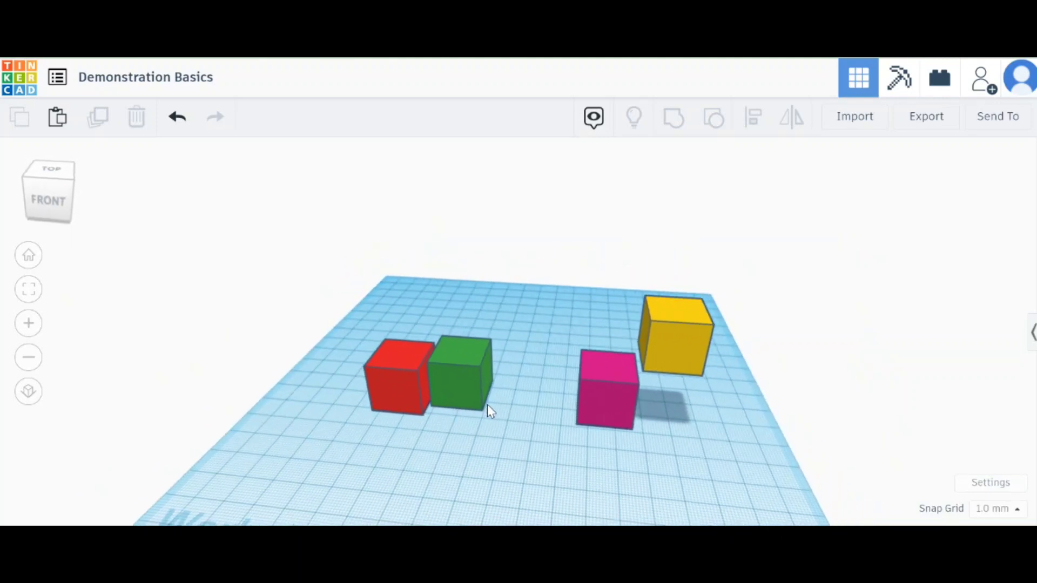
left_click(387, 366)
left_click(457, 358, "shift")
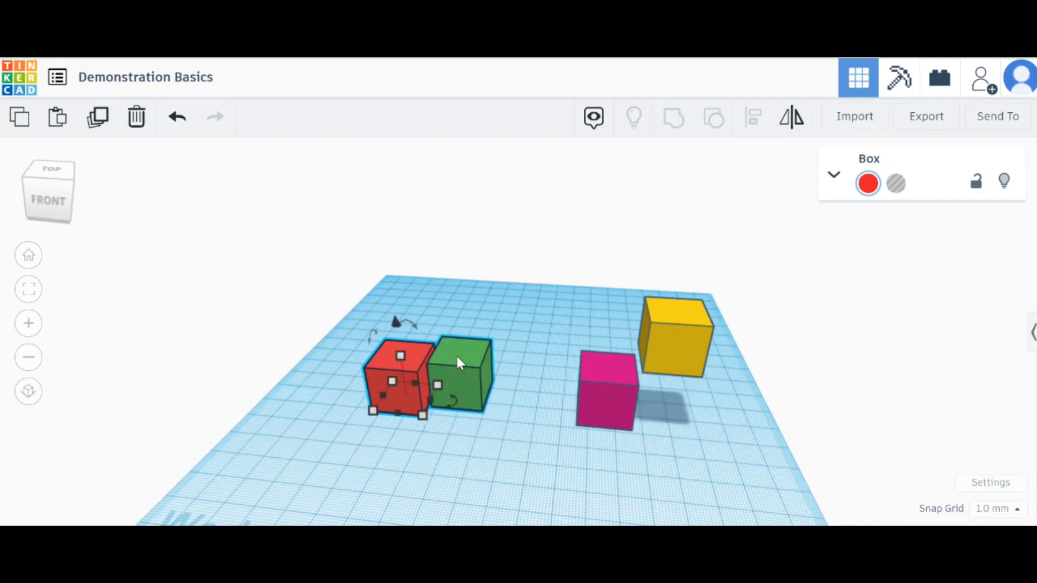
right_click_drag(519, 380, 558, 392)
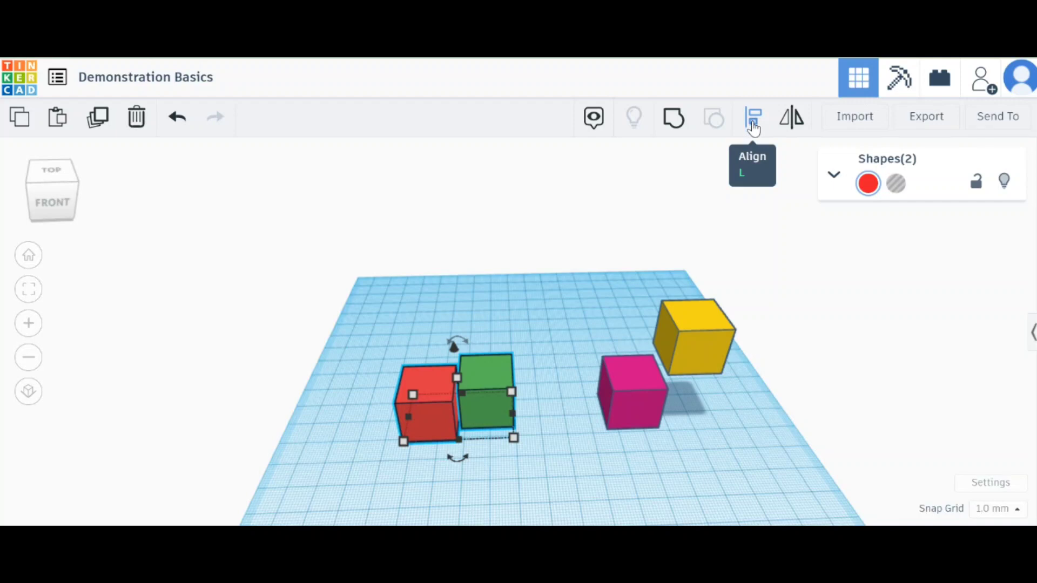
left_click(754, 128)
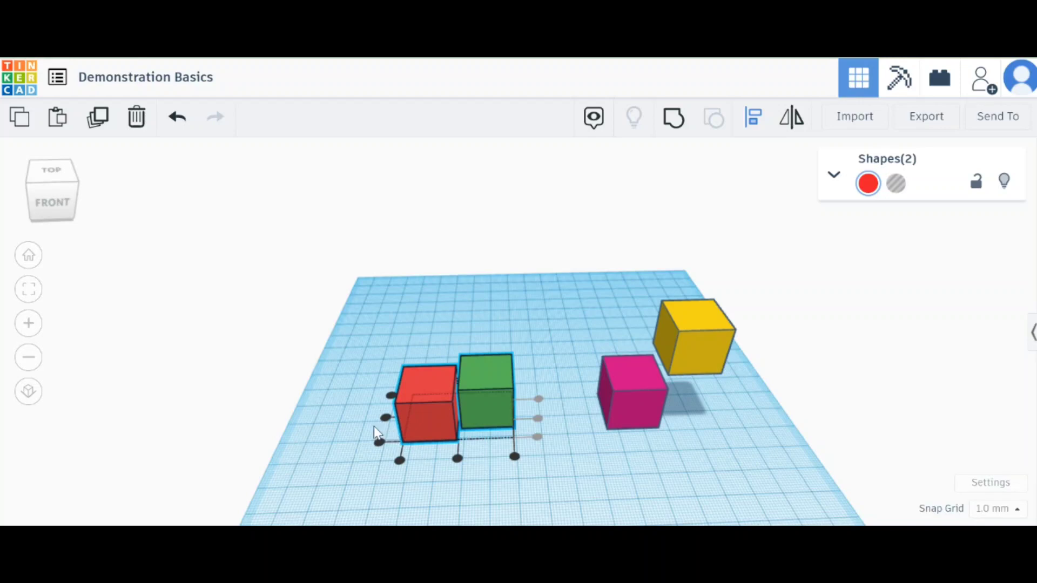
right_click_drag(374, 426, 391, 413)
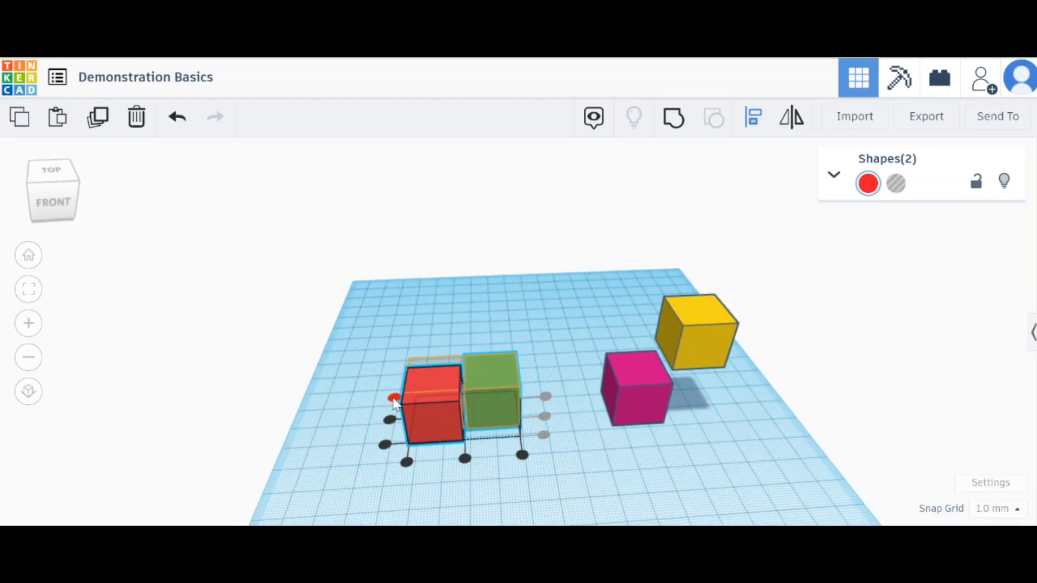
left_click(393, 399)
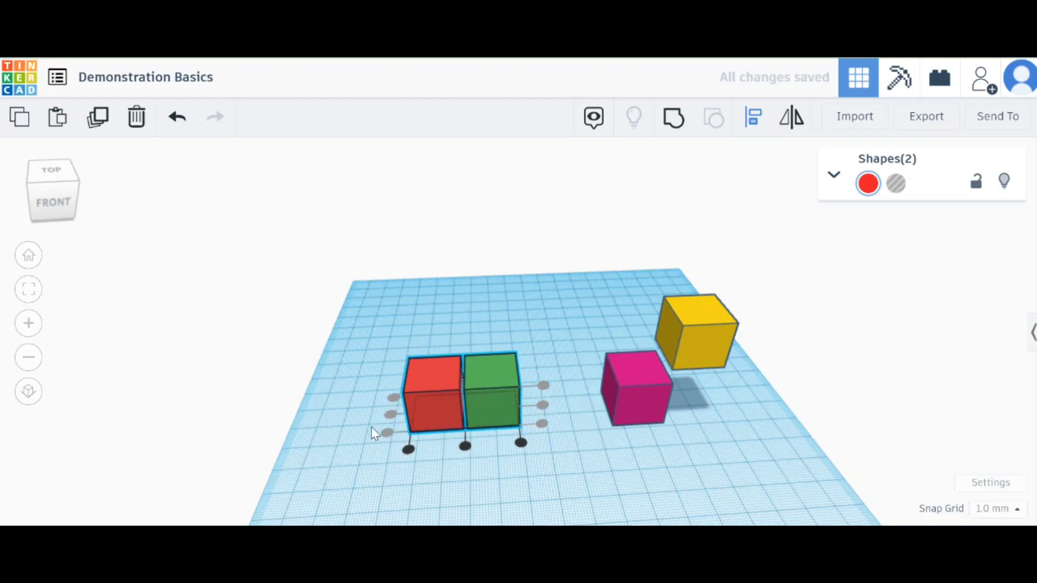
key("ctrl+z")
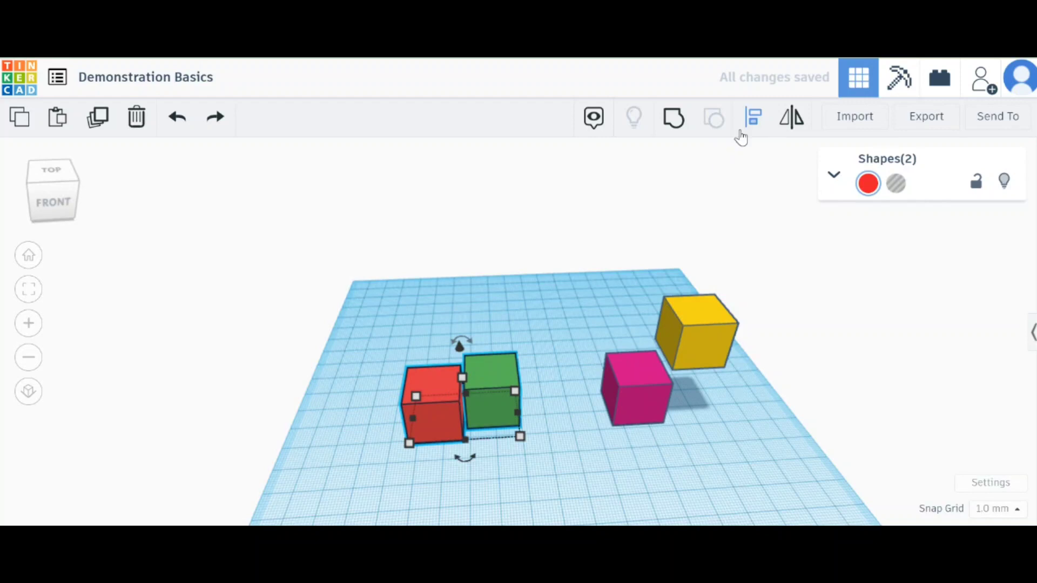
- Try centring the red and green boxes on each other front to back, check them from above, and undo the alignment
left_click(741, 127)
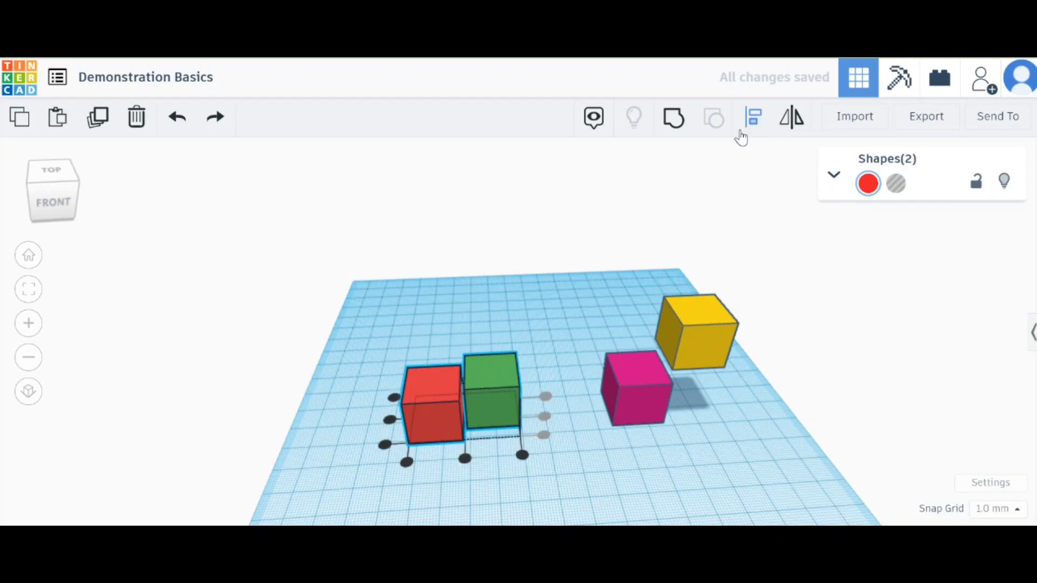
left_click(390, 423)
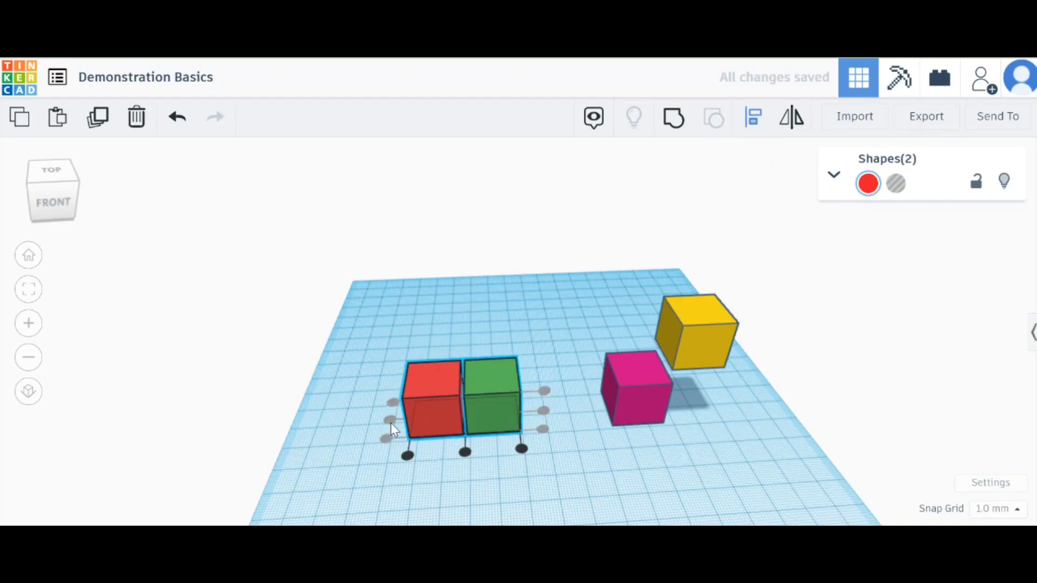
right_click_drag(390, 423, 421, 469)
key("l")
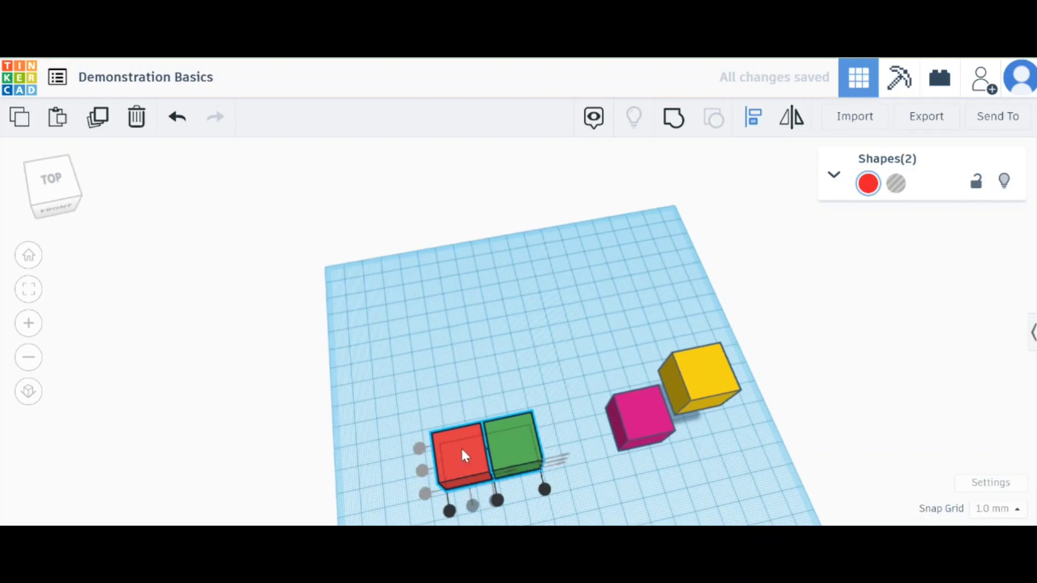
left_click(477, 400)
left_click_drag(389, 427, 549, 478)
key("f")
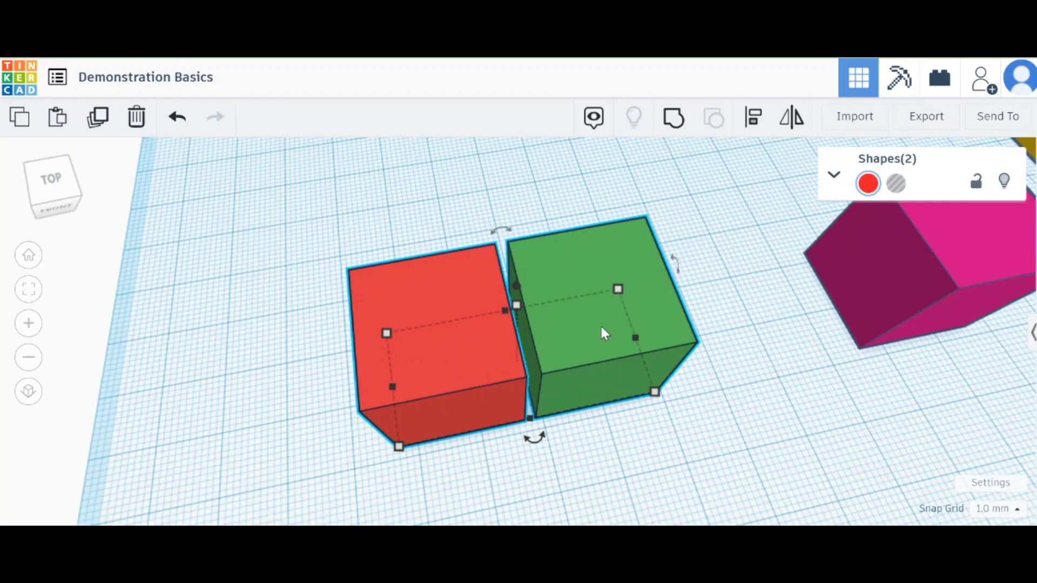
right_click_drag(601, 324, 559, 349)
key("ctrl+z")
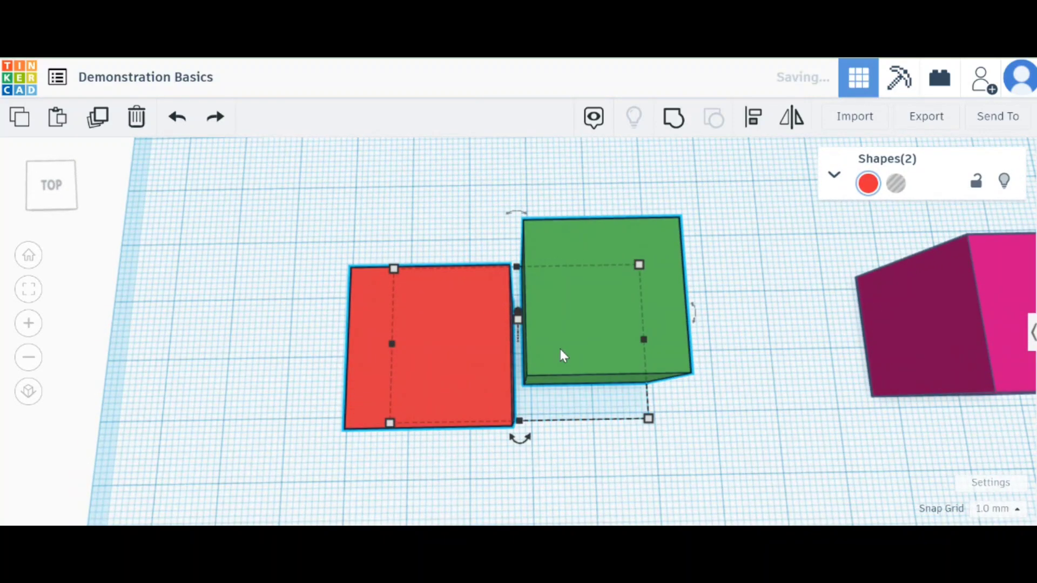
- Try aligning the red and green boxes along their front edges and left sides, and undo both alignments
left_click(749, 119)
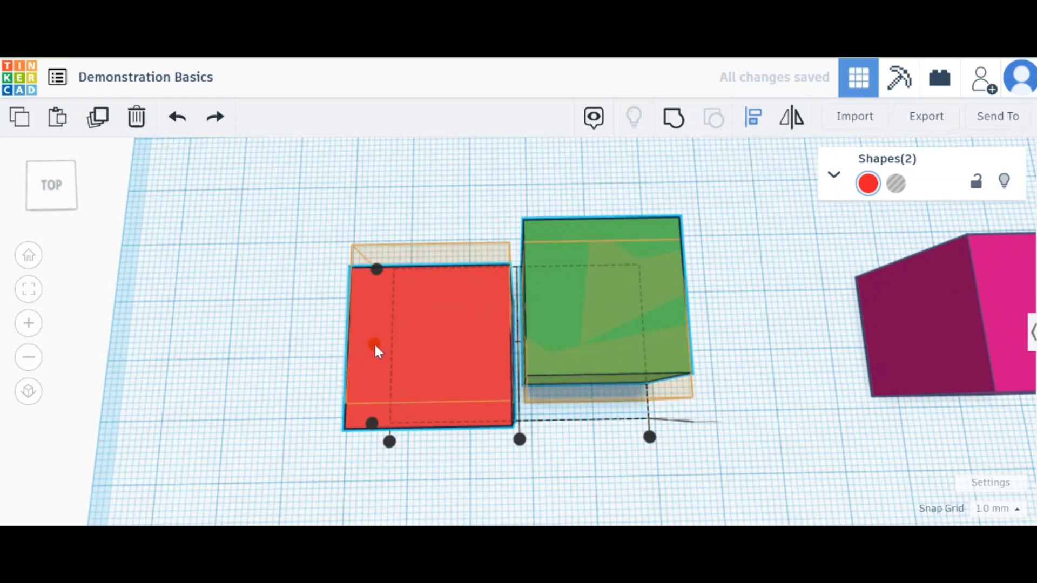
left_click(372, 423)
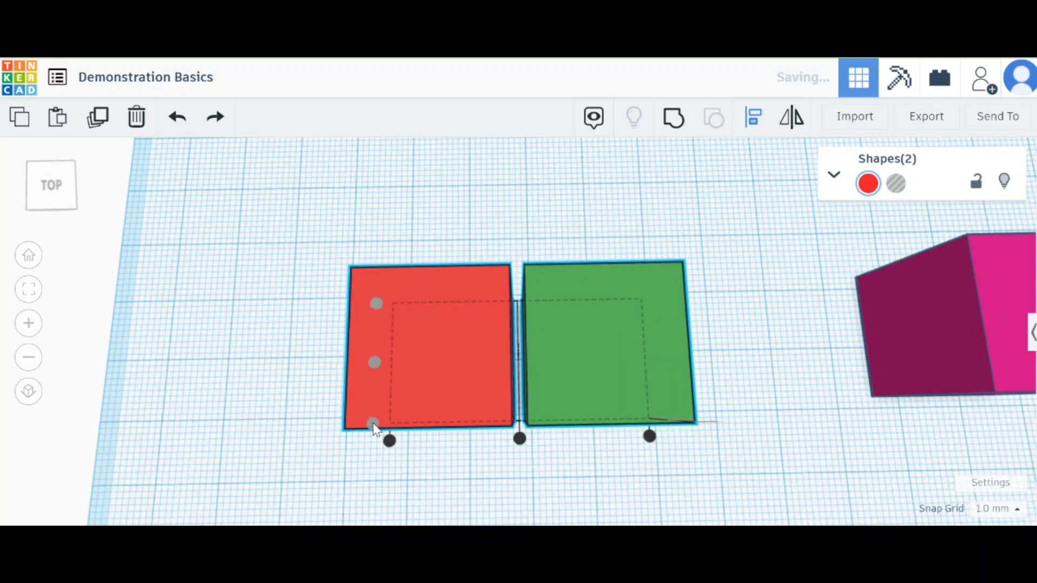
right_click_drag(368, 412, 396, 367)
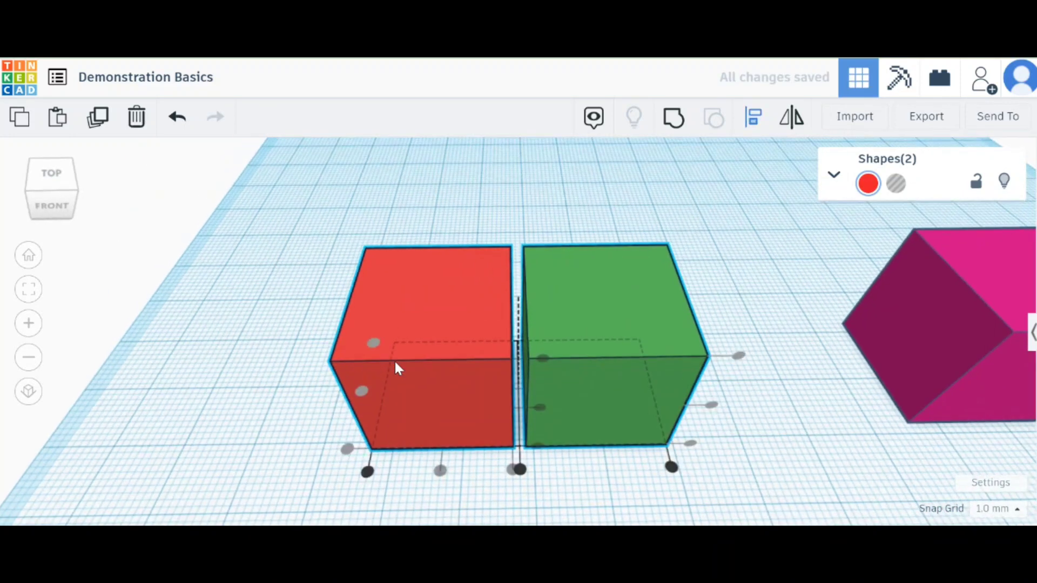
left_click(367, 473)
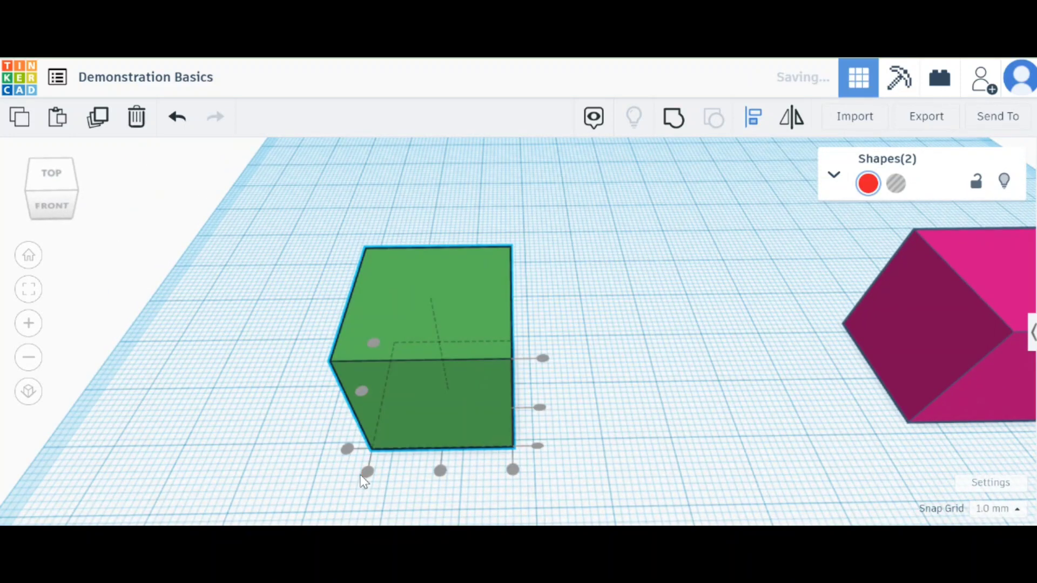
key("ctrl+z")
key("ctrl+z")
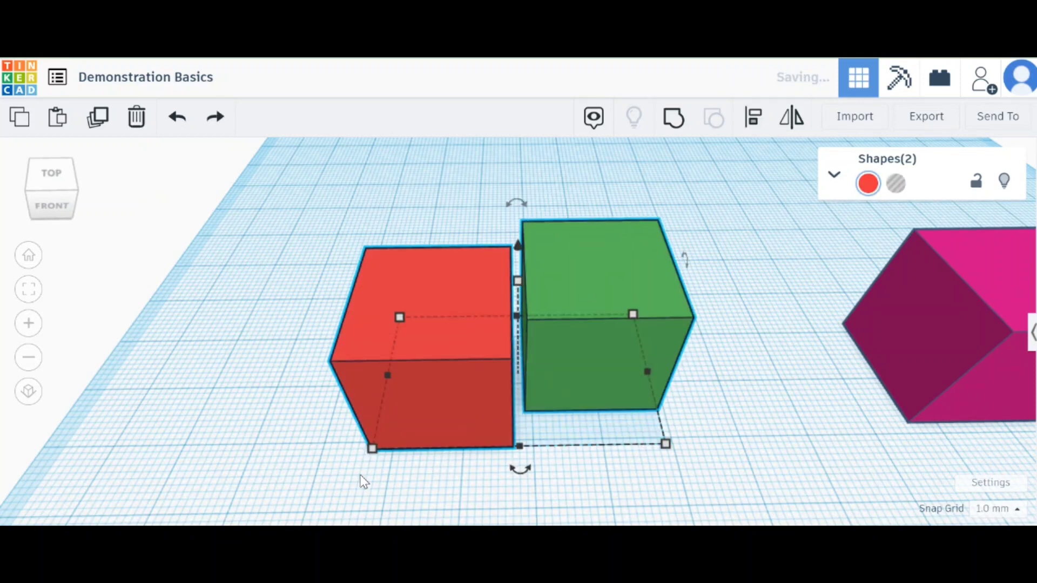
- Try aligning only the left sides of the red and green boxes while viewing them from the right, and undo it
left_click(753, 116)
key("Escape")
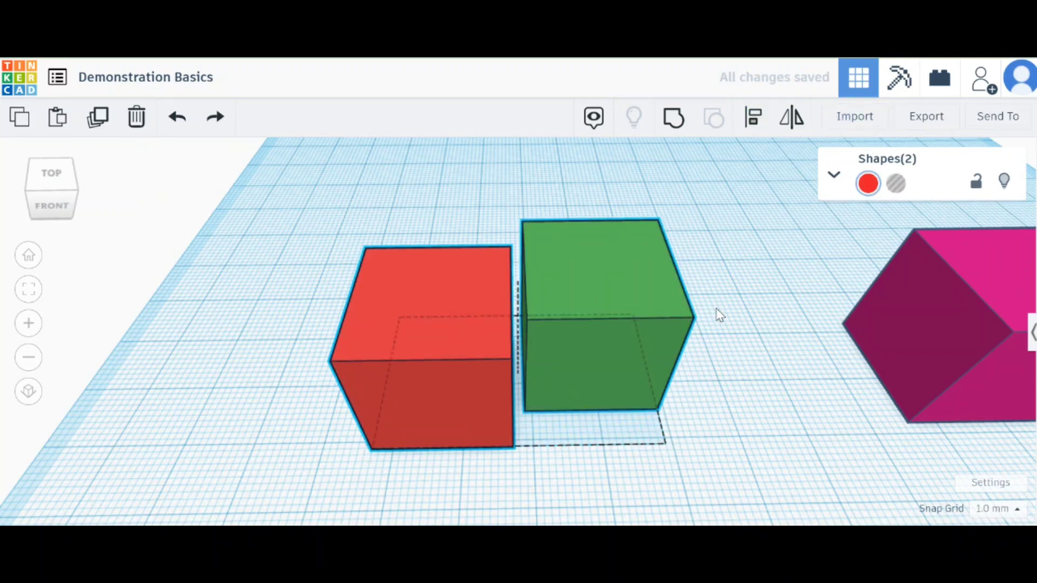
right_click_drag(716, 311, 453, 316)
key("l")
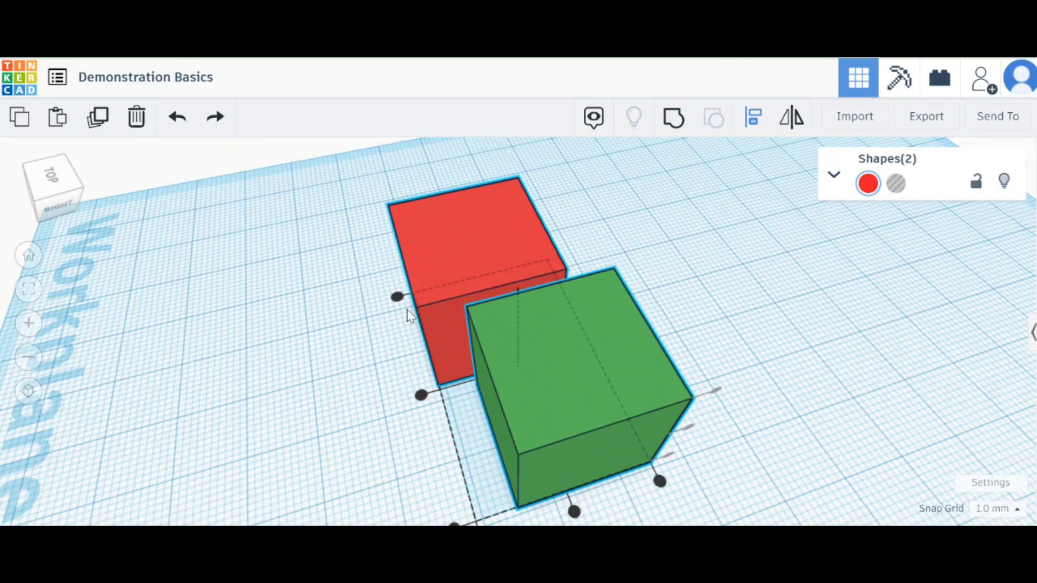
left_click(397, 297)
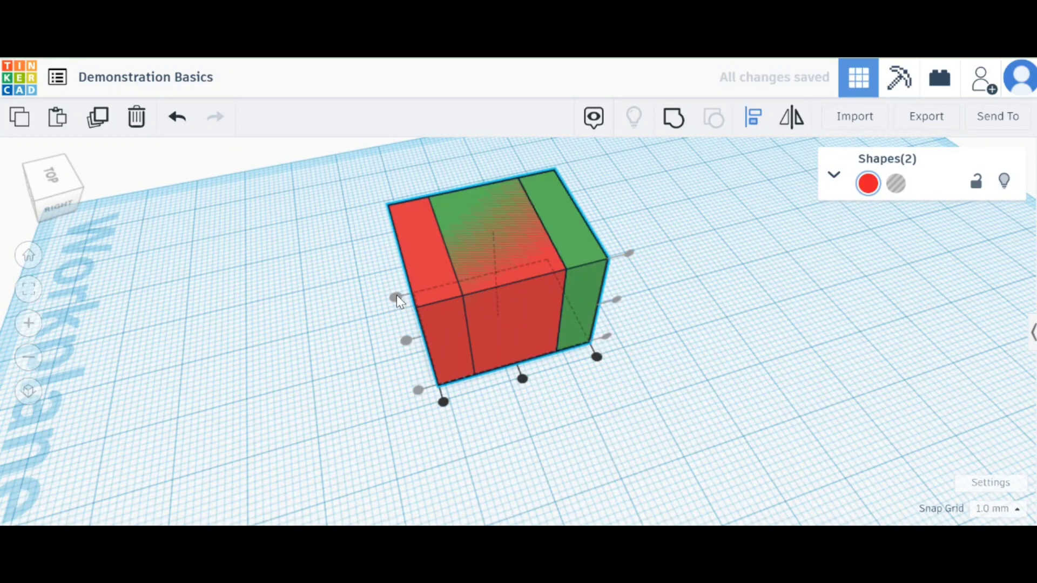
key("ctrl+z")
right_click_drag(396, 295, 640, 323)
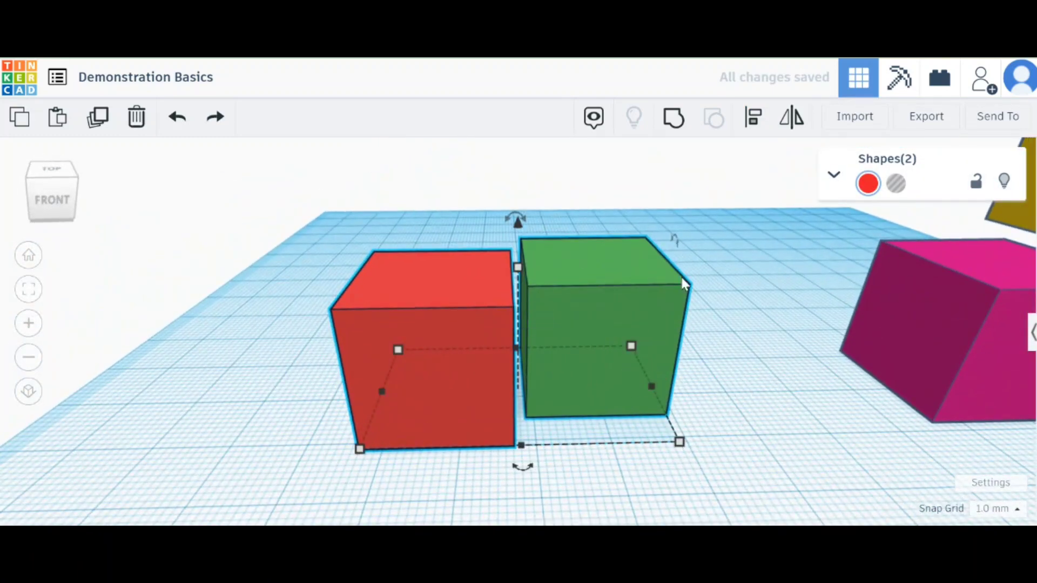
- Align the red and green boxes to their shared centre line front to back and deselect them
left_click(754, 116)
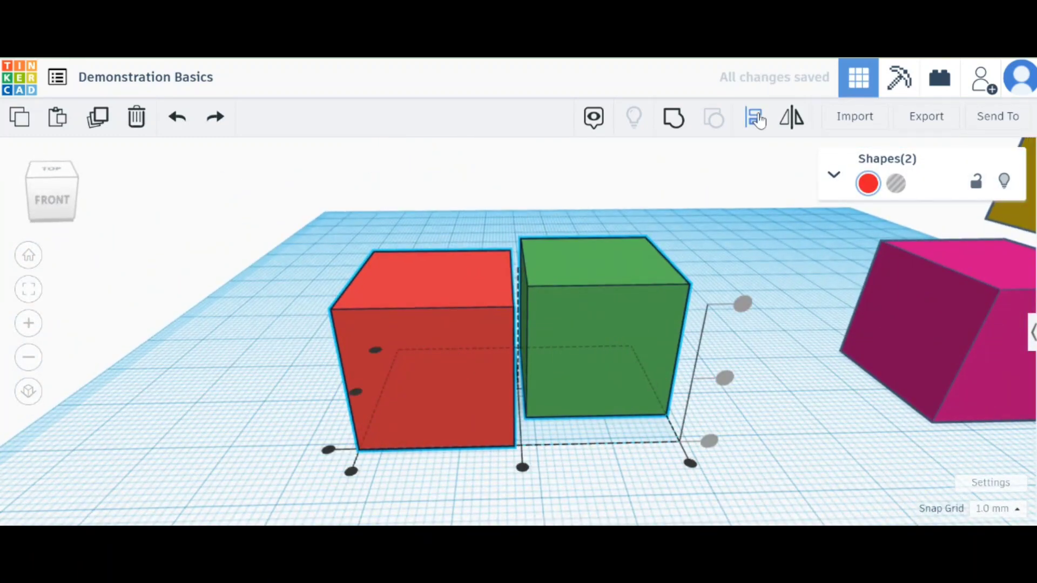
left_click(355, 392)
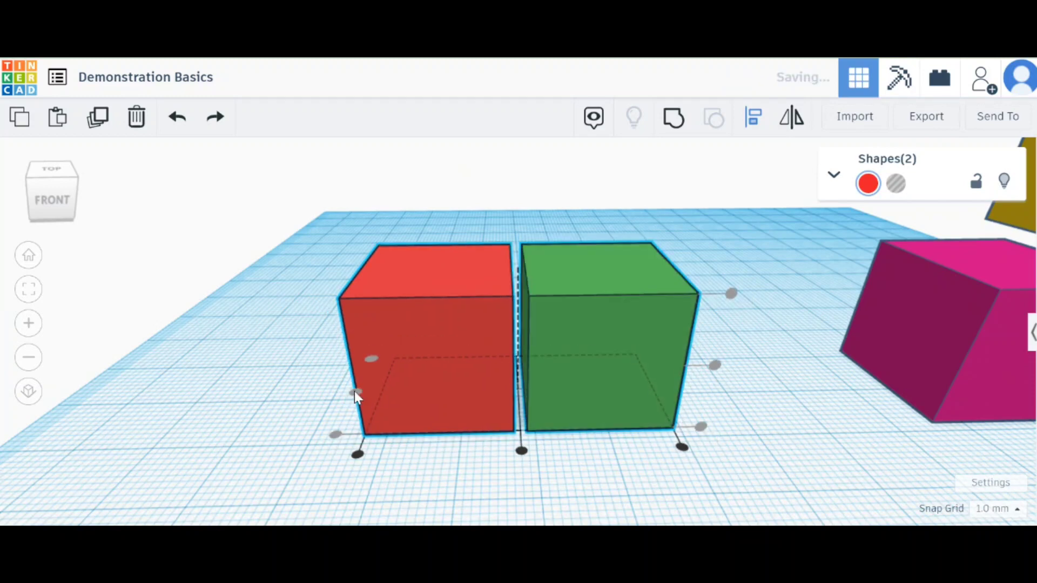
left_click(740, 260)
- Nudge the green box two 1.0 mm grid steps toward the red box so their sides meet
left_click(620, 347)
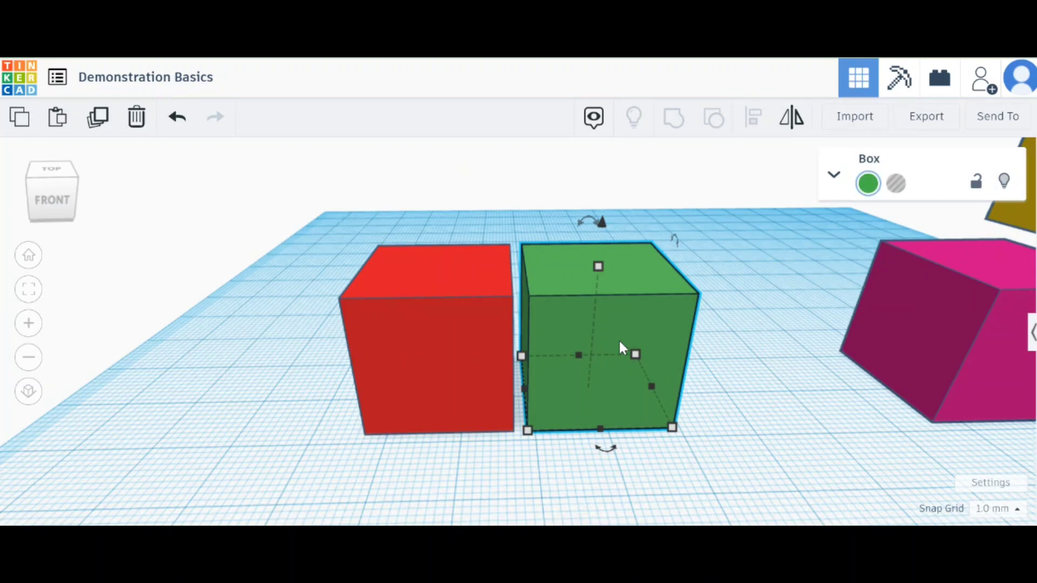
key("Left")
key("Left")
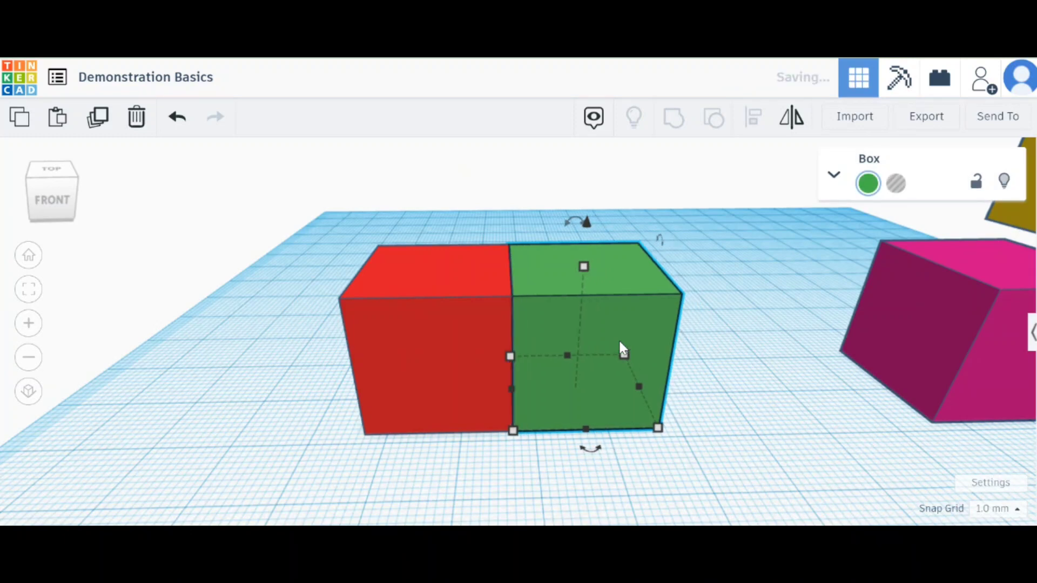
left_click(718, 276)
- Select the magenta box and the raised yellow box together
scroll(478, 244, "down", 5)
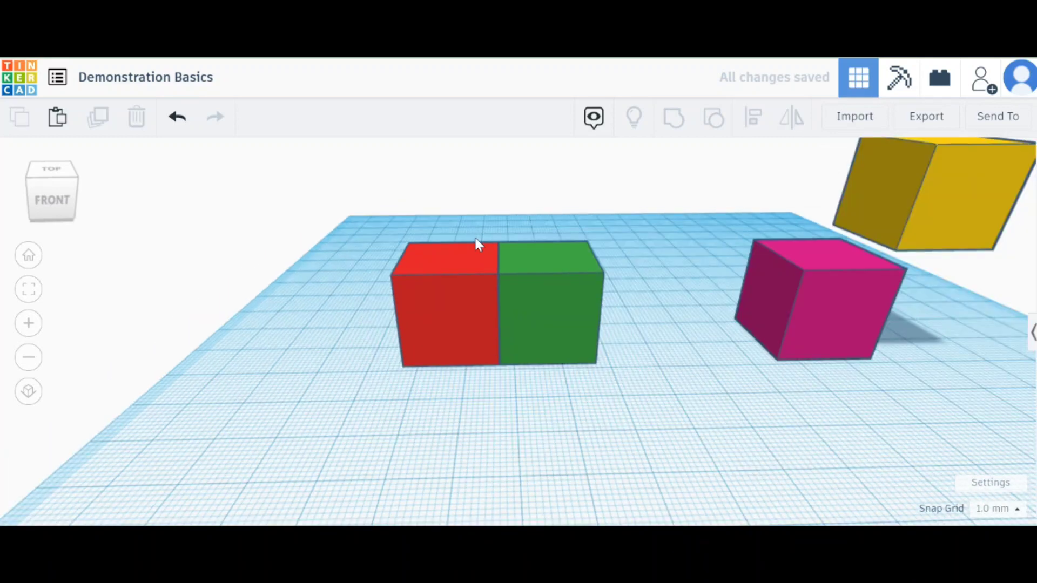
left_click(714, 256)
key("f")
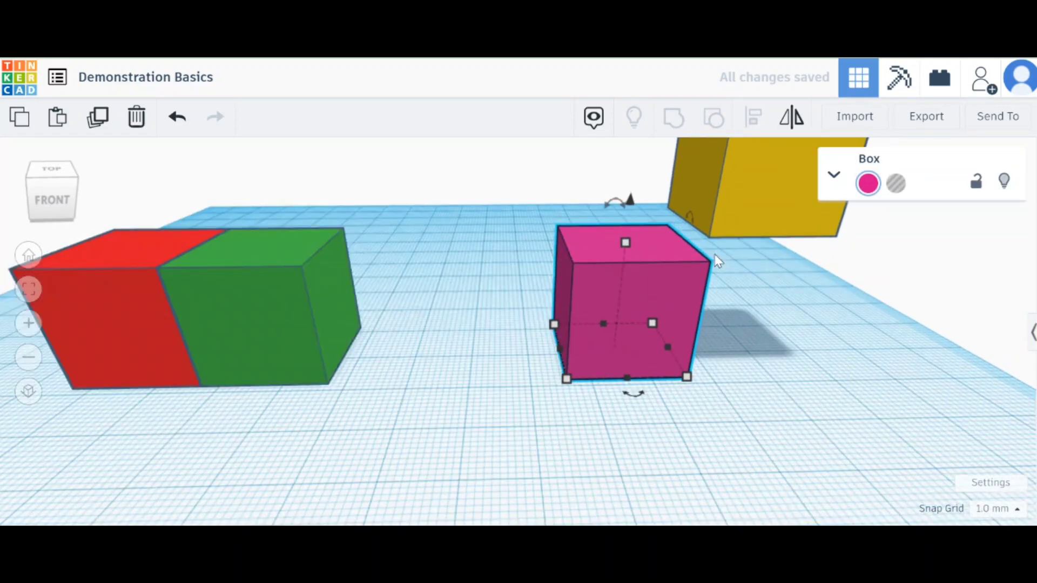
right_click_drag(396, 364, 335, 359)
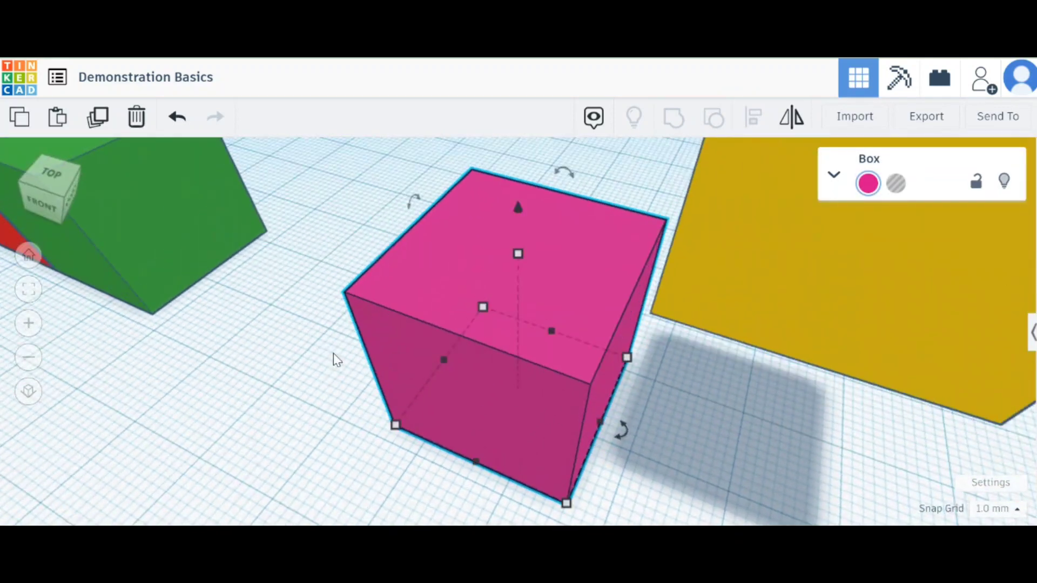
scroll(336, 358, "up", 5)
scroll(332, 359, "down", 10)
scroll(334, 357, "up", 5)
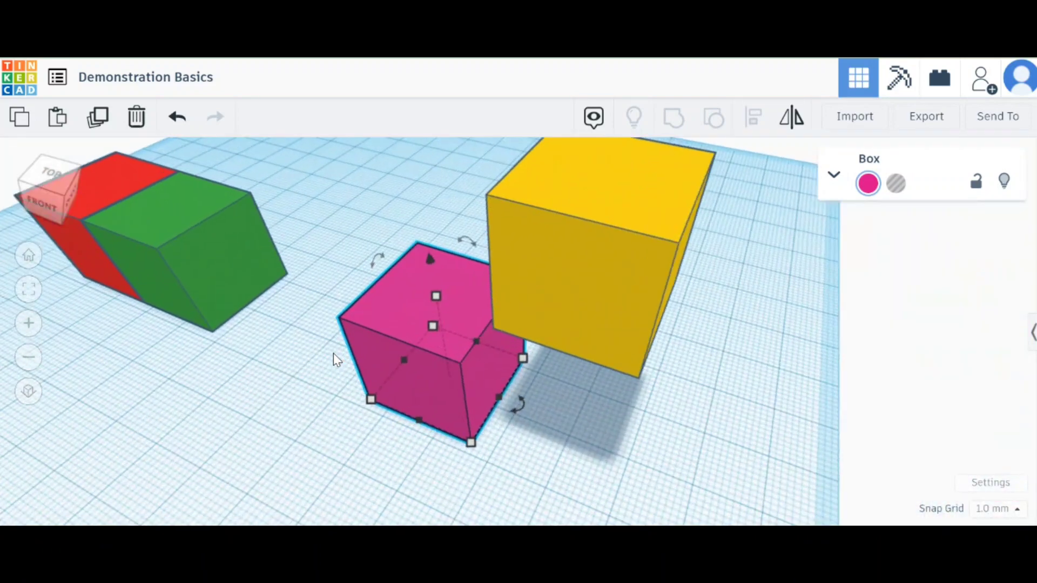
left_click_drag(346, 204, 663, 374)
key("f")
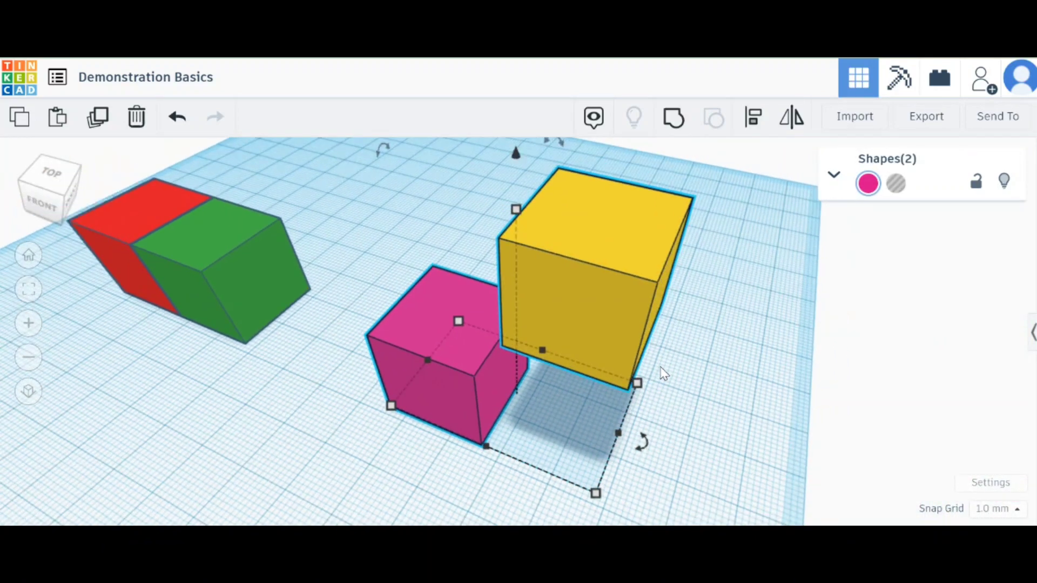
right_click_drag(743, 387, 831, 382)
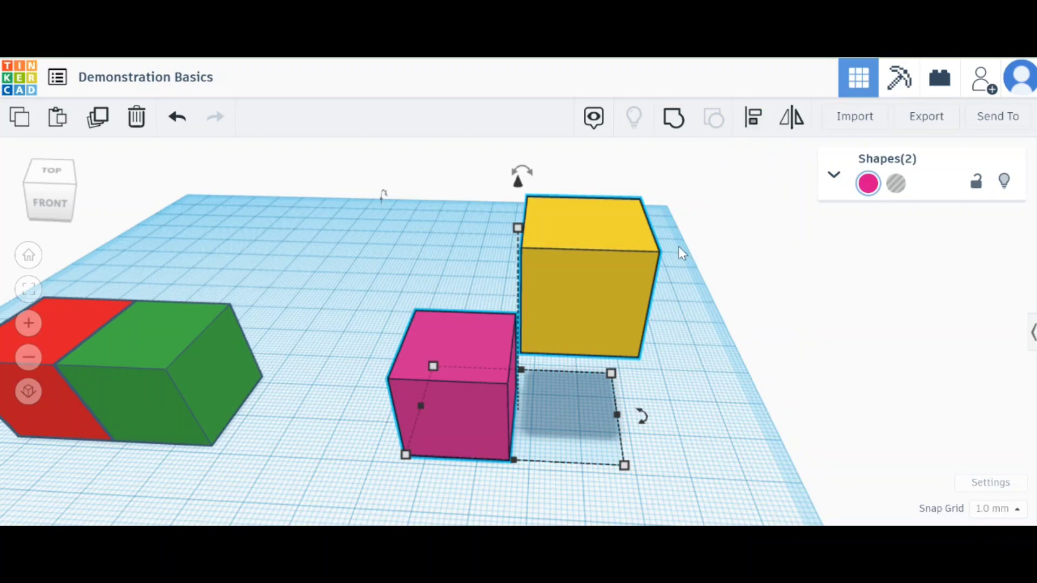
- Try aligning the magenta and yellow boxes at their top faces, and undo the alignment
key("l")
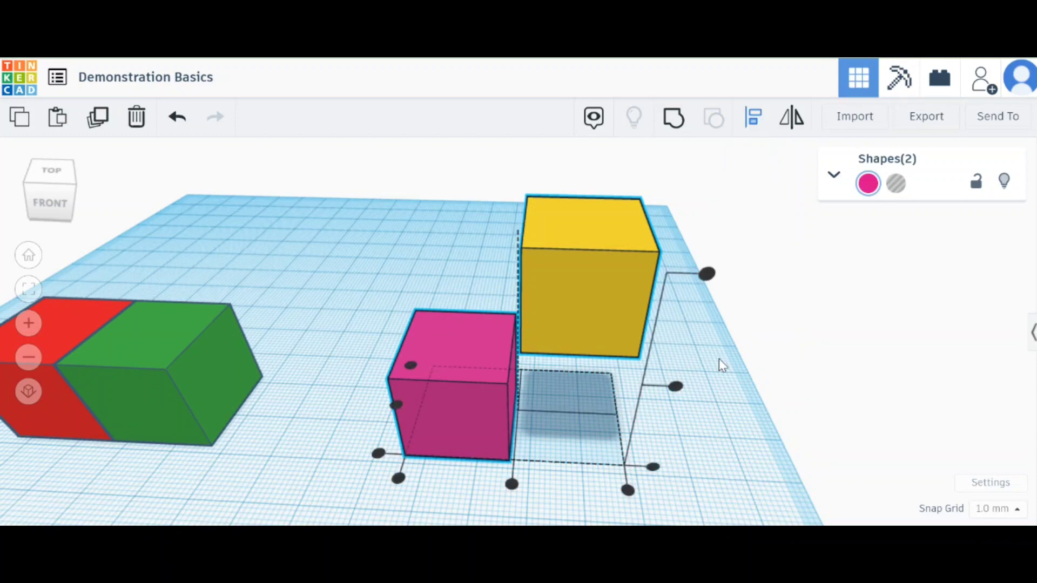
left_click(708, 275)
right_click_drag(706, 273, 680, 268)
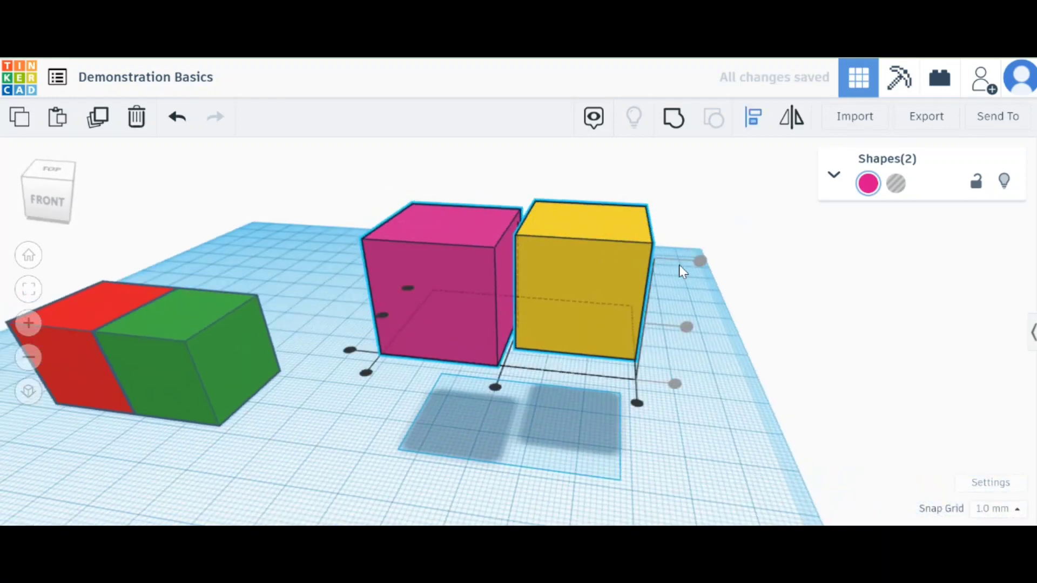
key("ctrl+z")
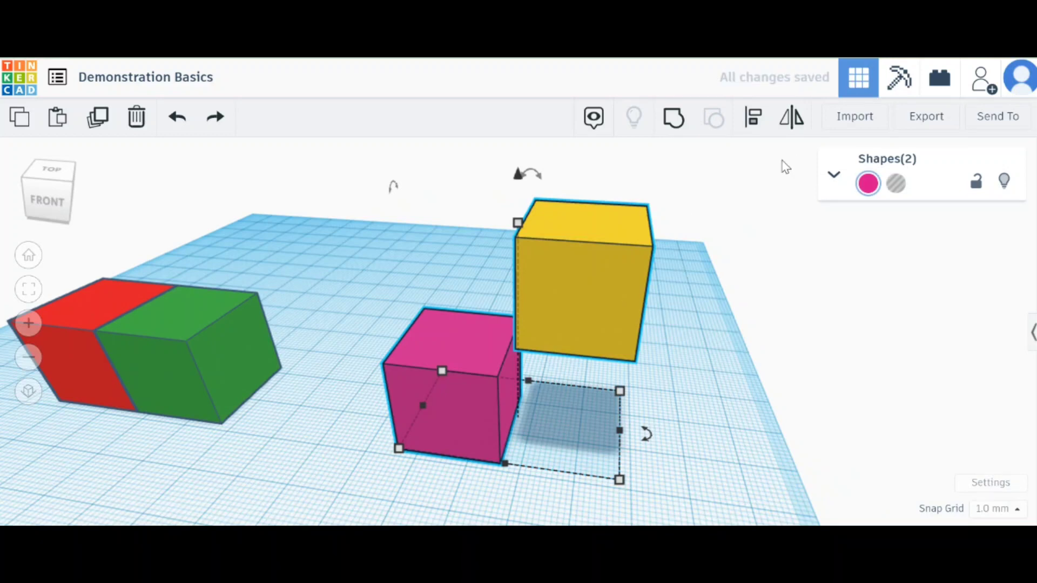
- Try aligning the magenta and yellow boxes at their bottom faces, and undo the alignment
key("l")
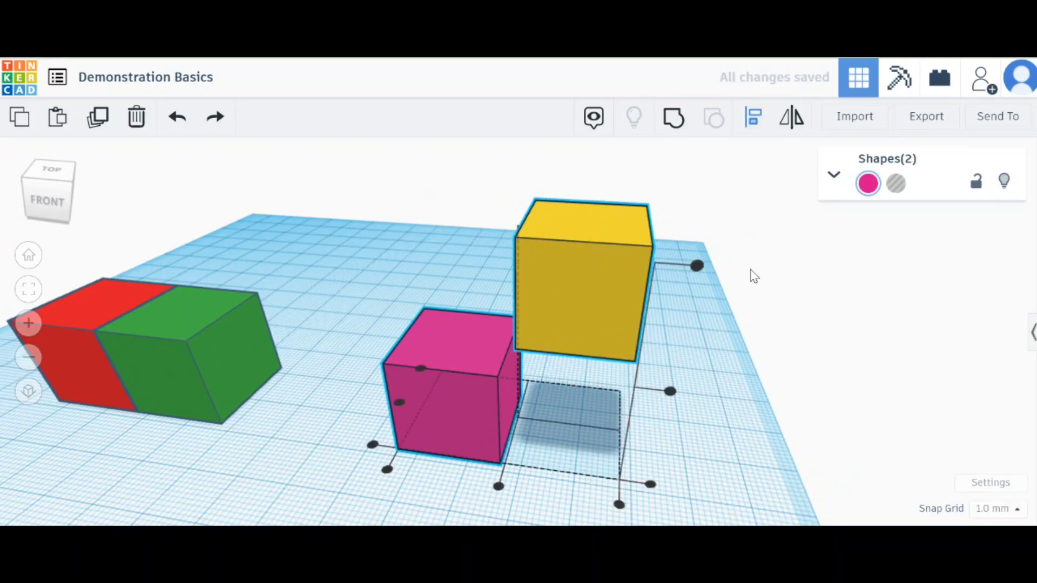
left_click(650, 485)
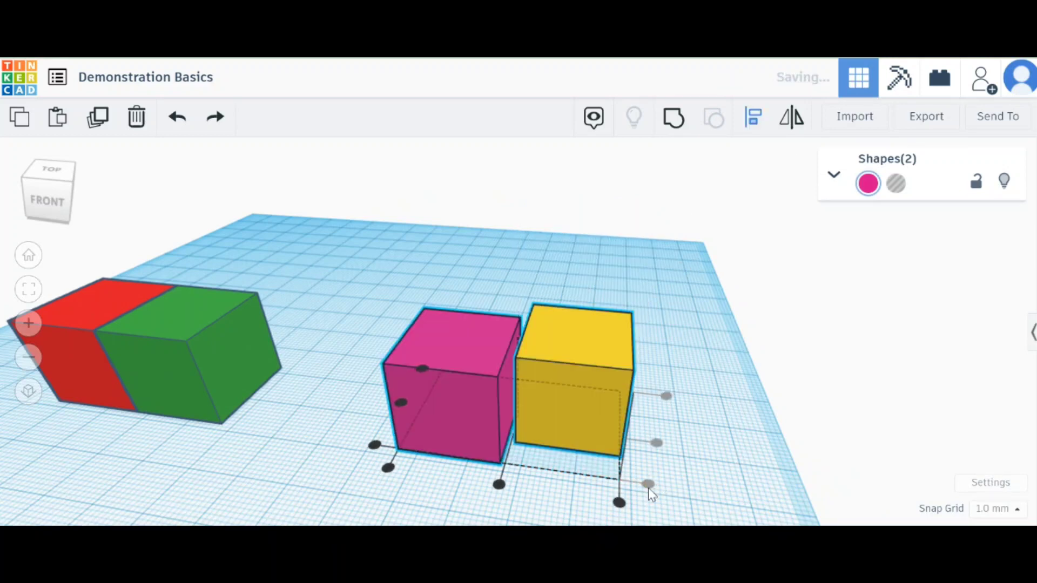
key("ctrl+z")
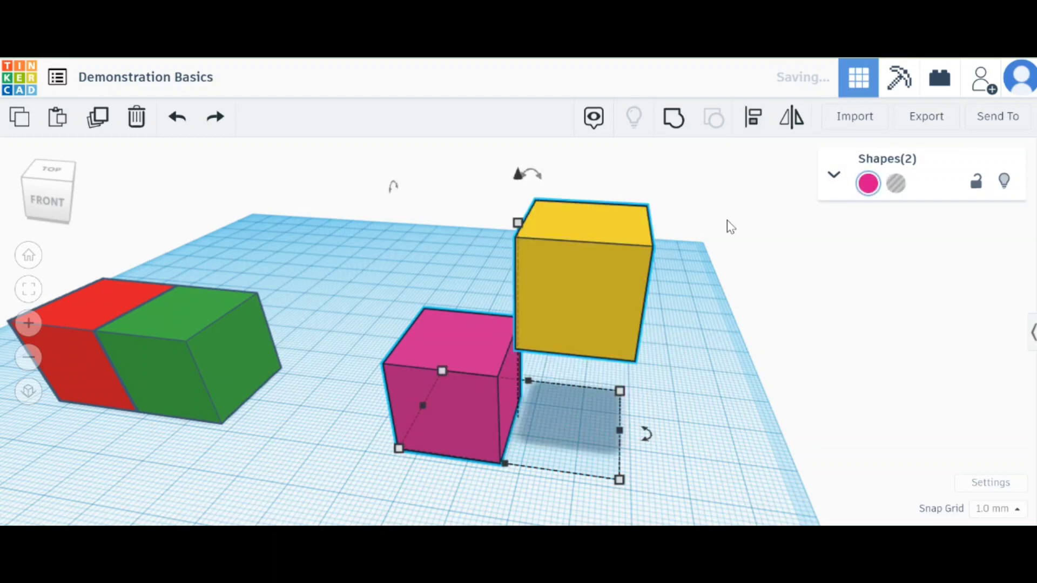
- Align the magenta and raised yellow boxes to their shared centre line front to back
key("l")
right_click_drag(677, 371, 739, 326)
key("l")
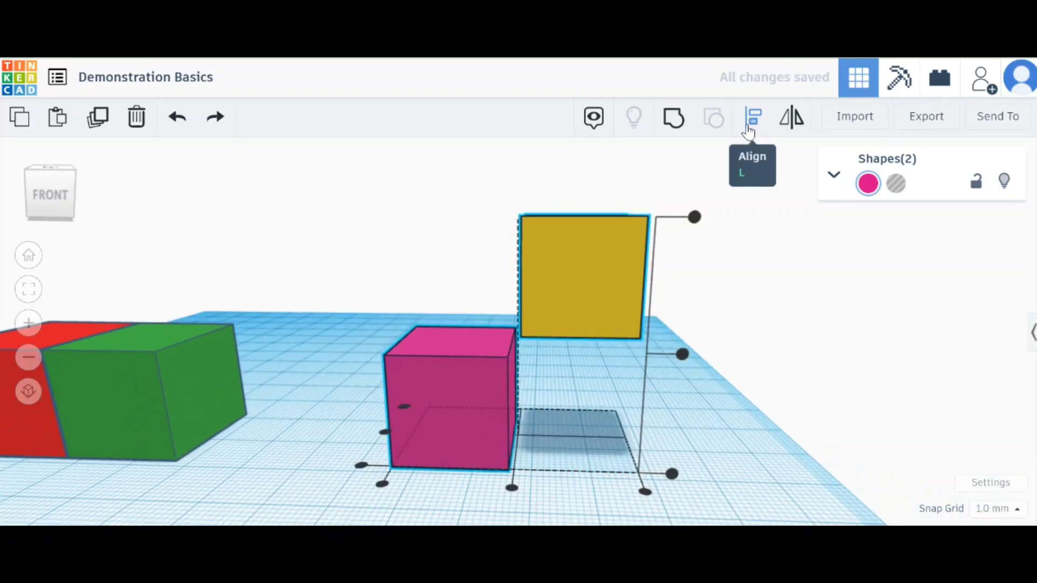
left_click(384, 433)
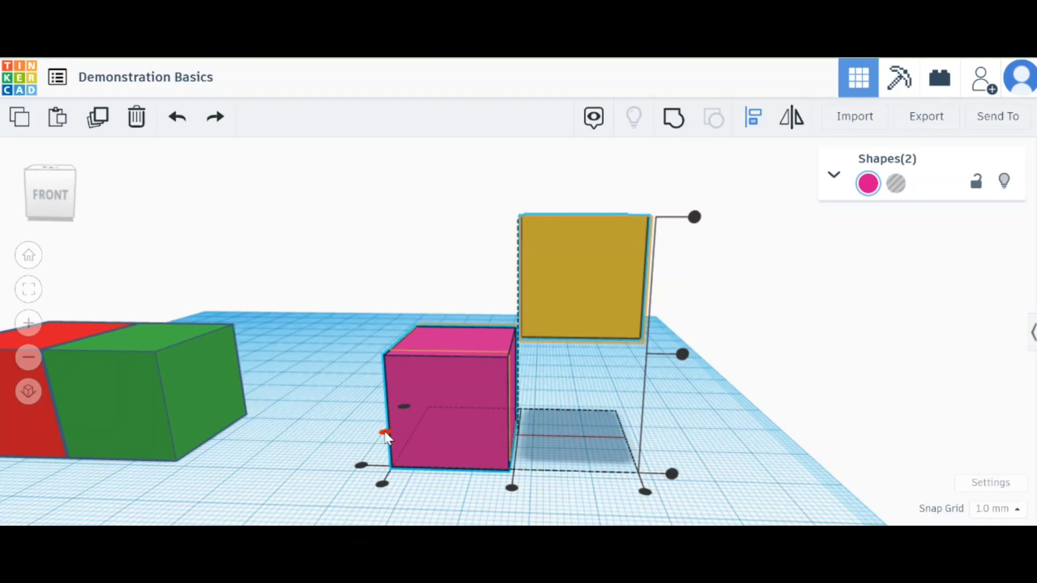
left_click(385, 433)
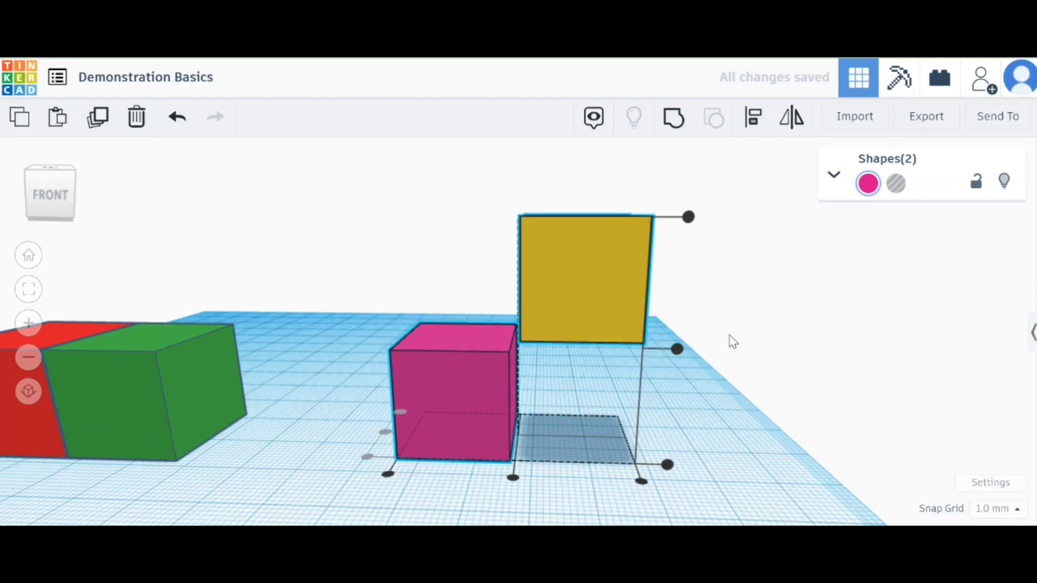
- Try aligning the magenta and yellow boxes at their vertical midpoint, and undo the alignment
right_click_drag(733, 341, 460, 330)
left_click(53, 196)
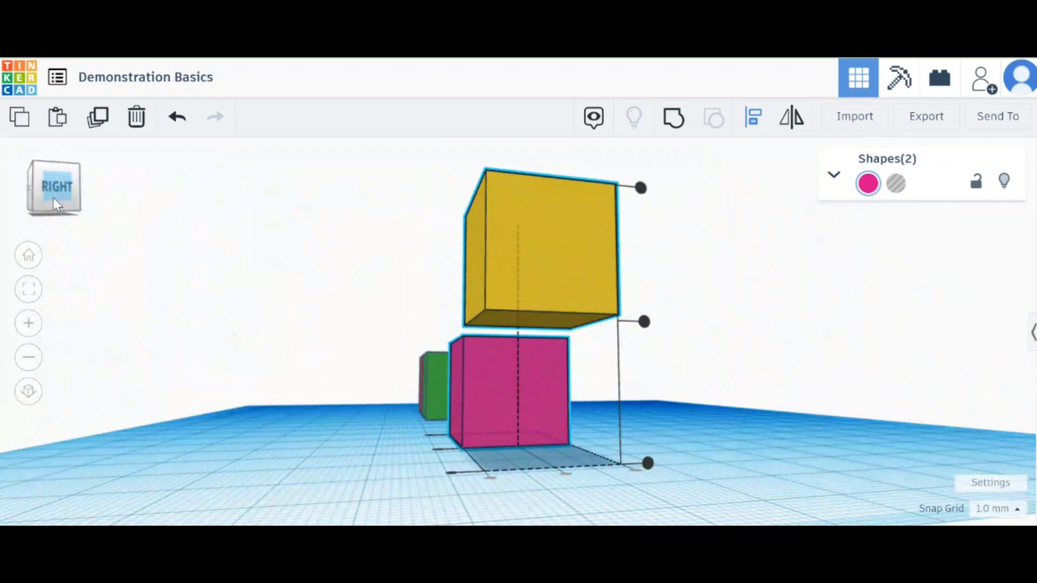
left_click(53, 200)
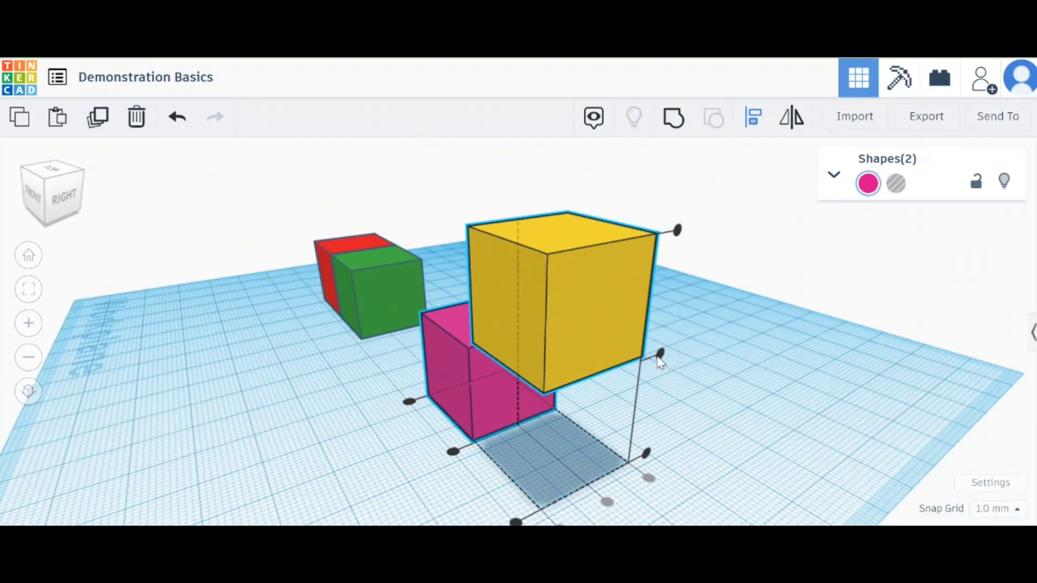
left_click_drag(660, 352, 659, 351)
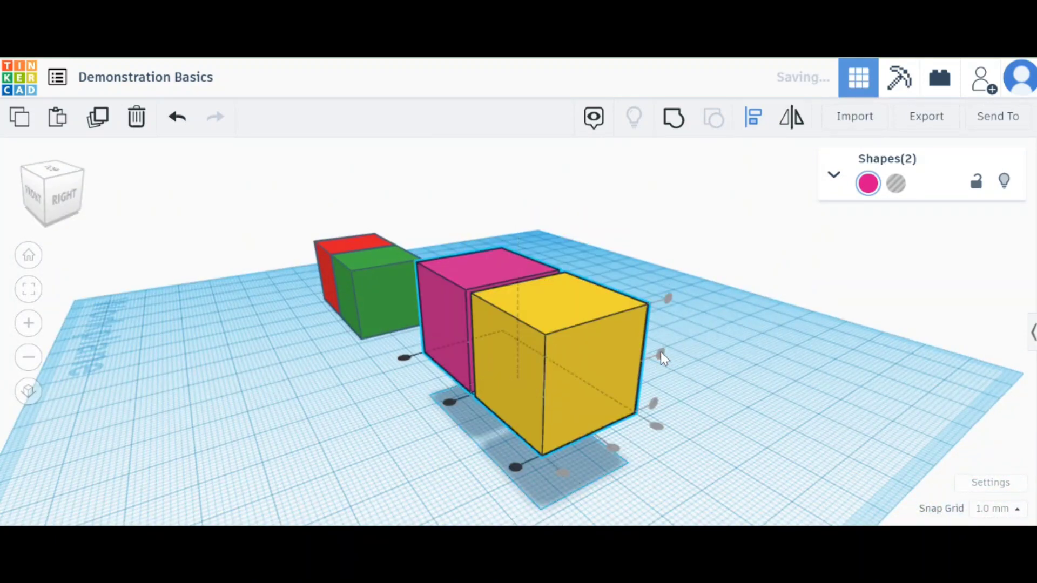
right_click_drag(660, 352, 766, 340)
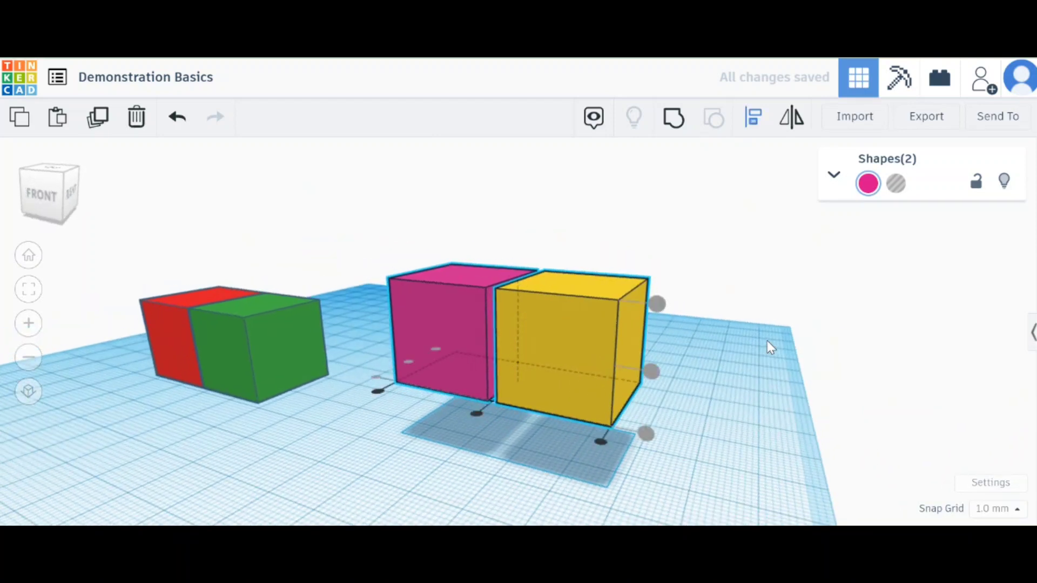
key("ctrl+z")
- Align the yellow box with the magenta box's left side so it sits directly above it, and deselect both
right_click_drag(669, 362, 548, 366)
key("l")
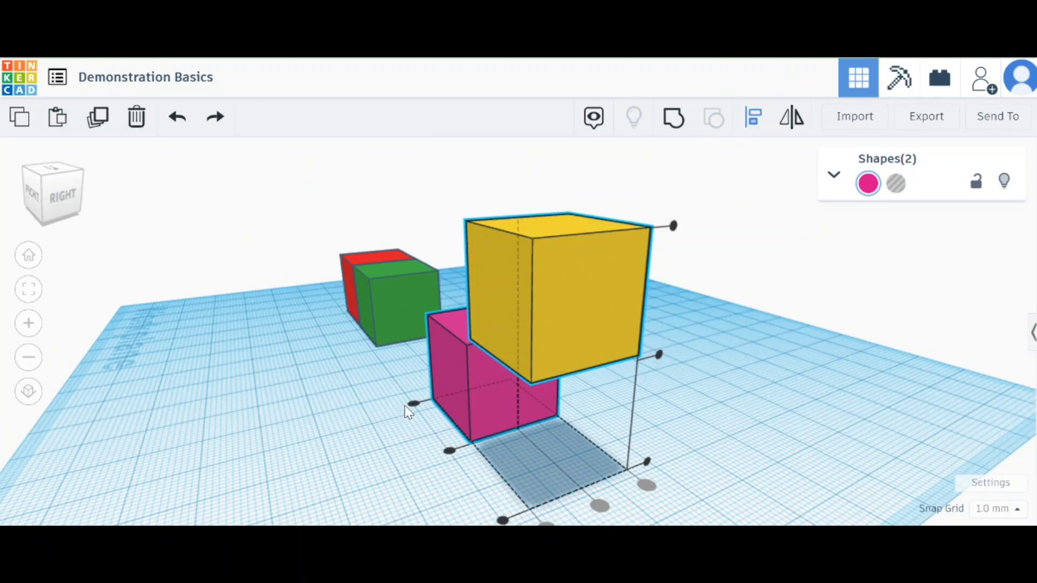
right_click_drag(414, 408, 577, 416)
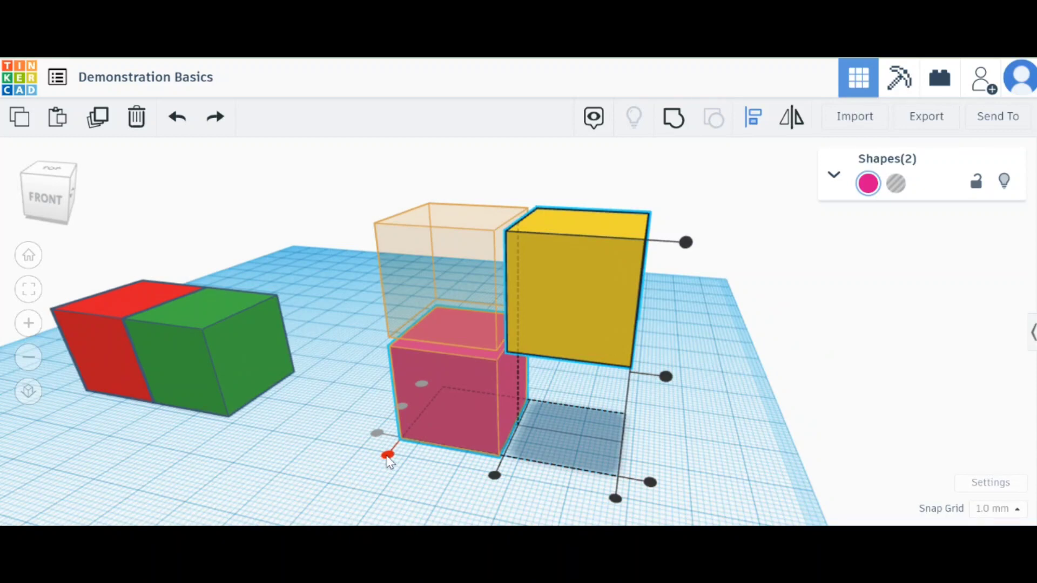
left_click(387, 456)
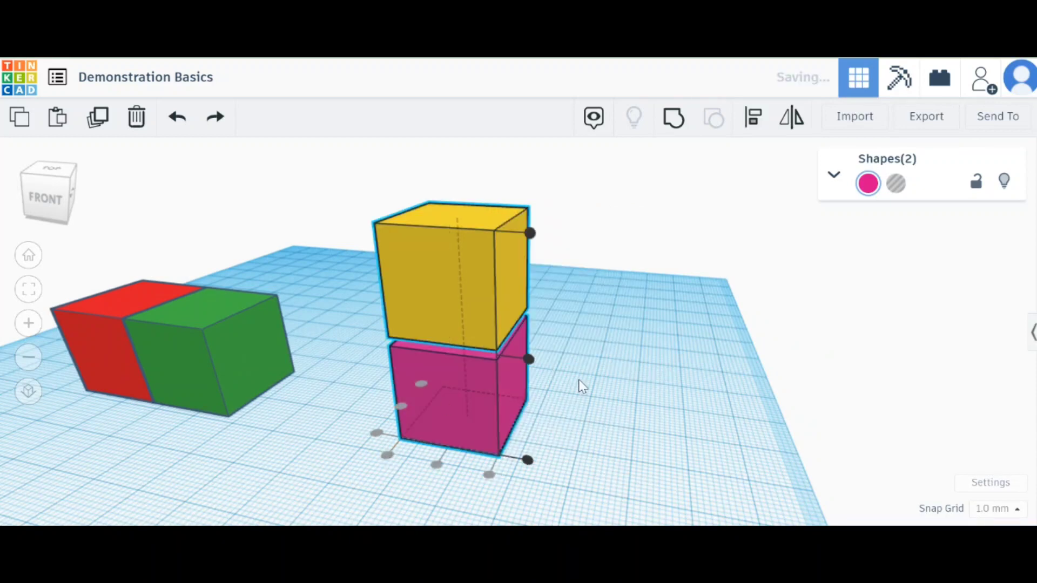
right_click_drag(582, 386, 630, 366)
left_click(523, 321)
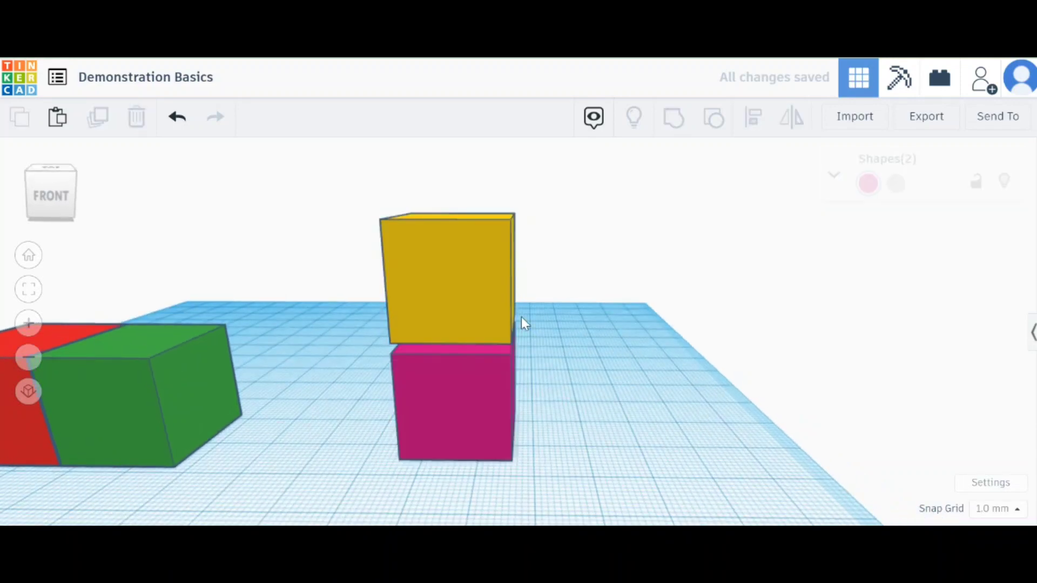
- Lower the yellow box by 2 mm so that it rests on top of the magenta box
left_click(438, 290)
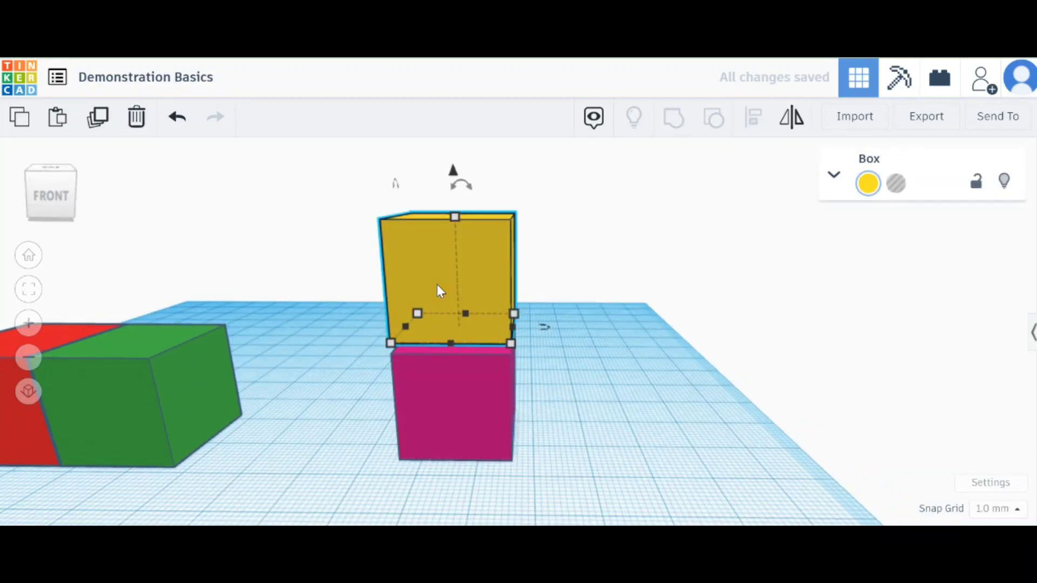
left_click(50, 195)
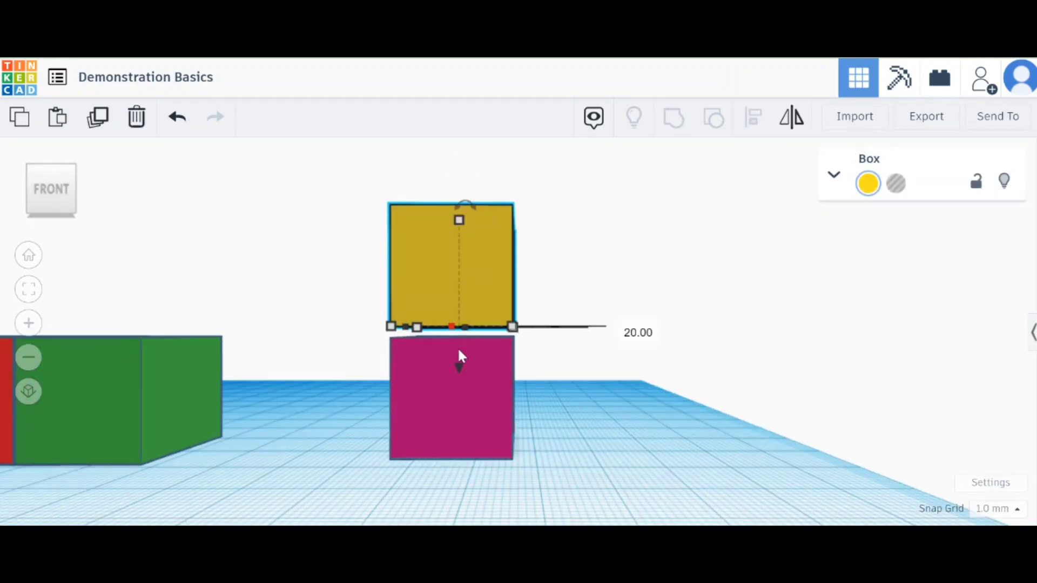
left_click_drag(458, 365, 459, 372)
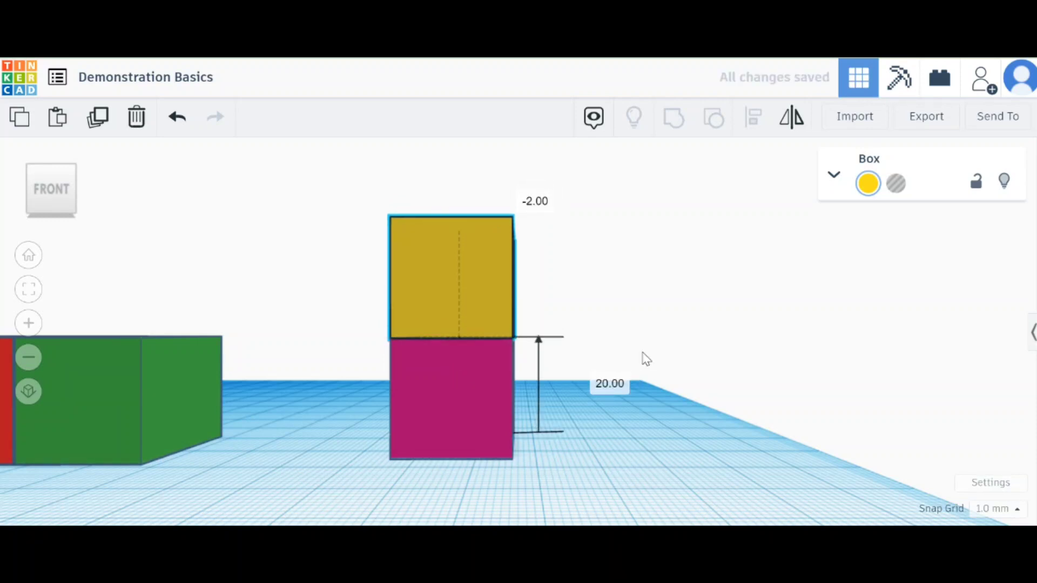
- Select the stacked yellow and magenta boxes together and examine their Align handles from several angles
right_click_drag(646, 359, 643, 281)
scroll(709, 382, "down", 5)
left_click_drag(465, 301, 581, 425)
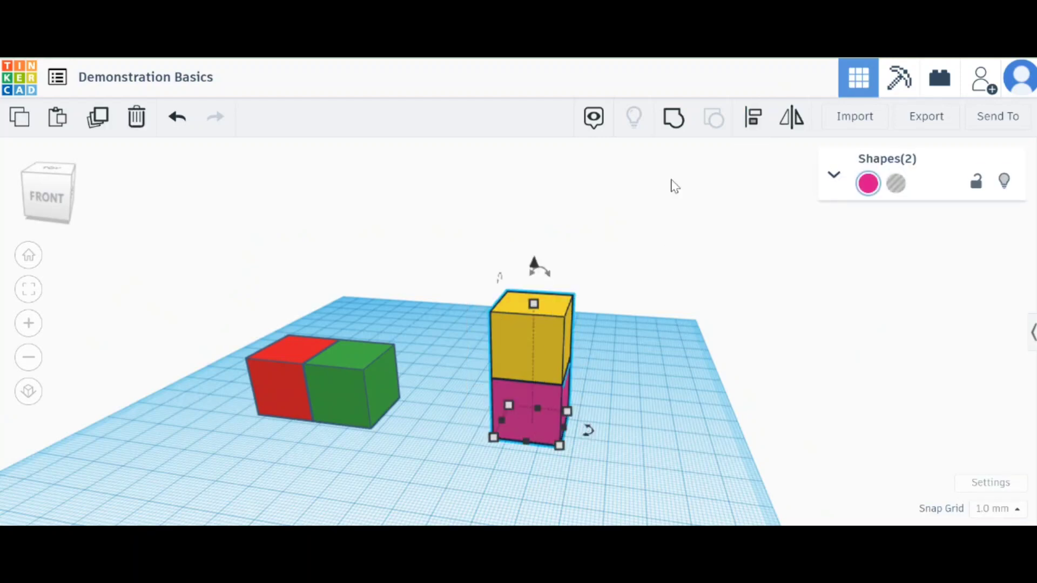
left_click(753, 119)
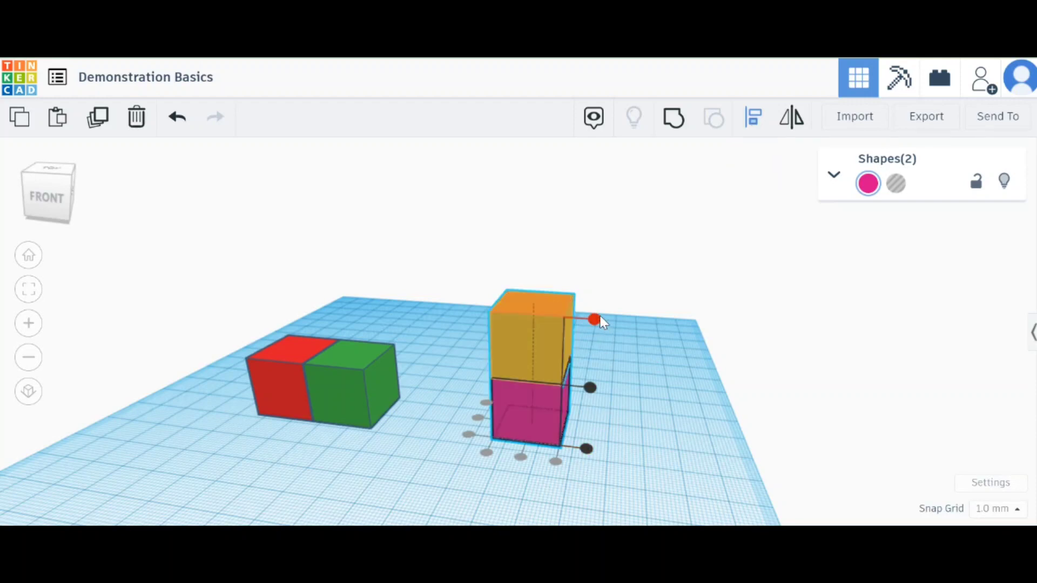
right_click_drag(604, 394, 443, 405)
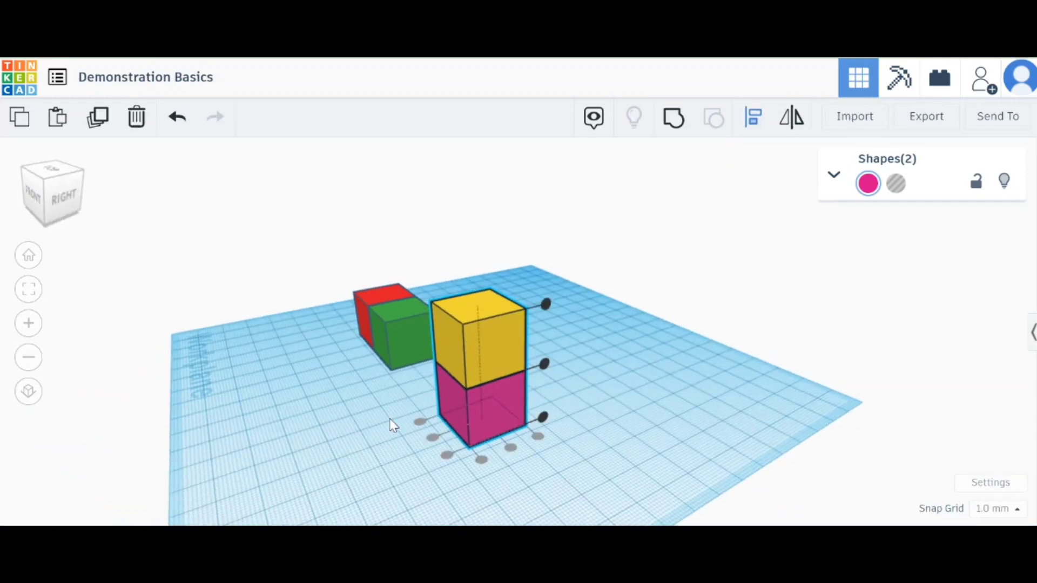
right_click_drag(329, 428, 529, 443)
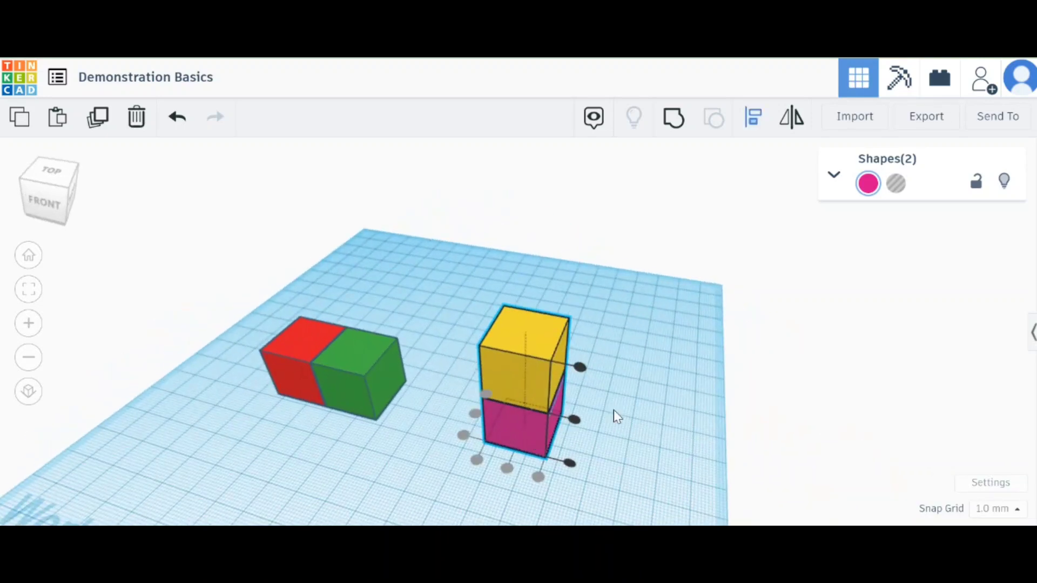
right_click_drag(616, 416, 679, 417)
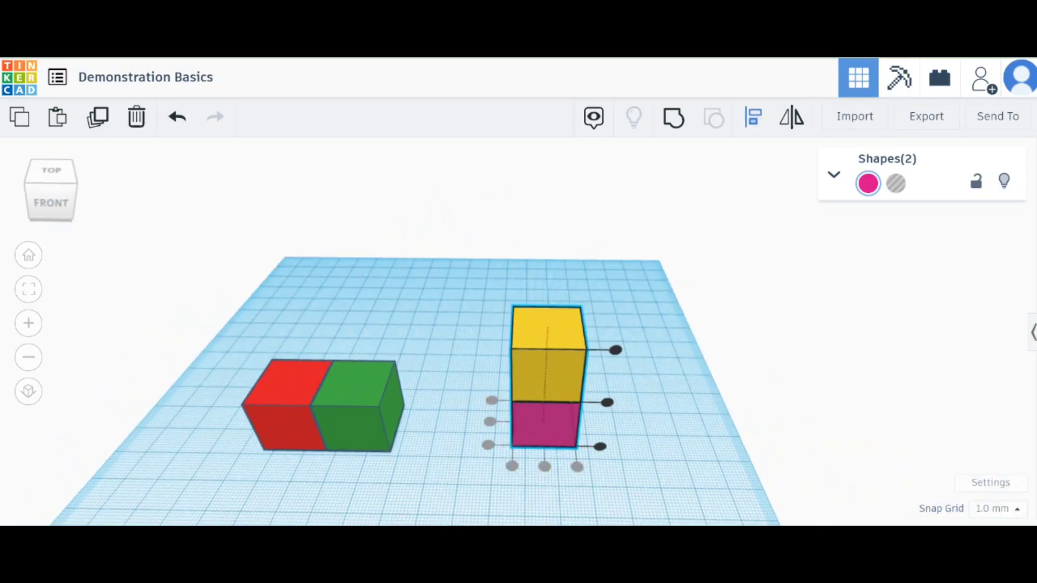